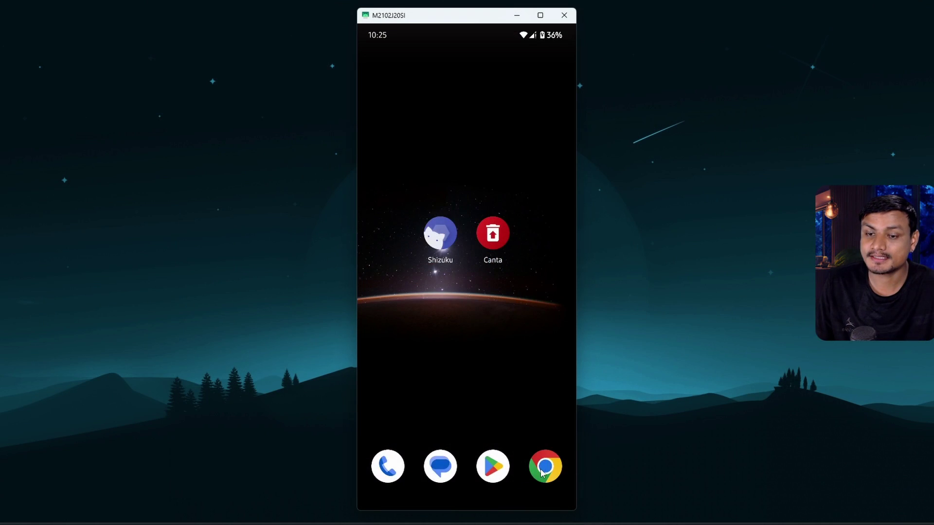
- Open Chrome on the Canta GitHub repository and scroll through its README
click(543, 469)
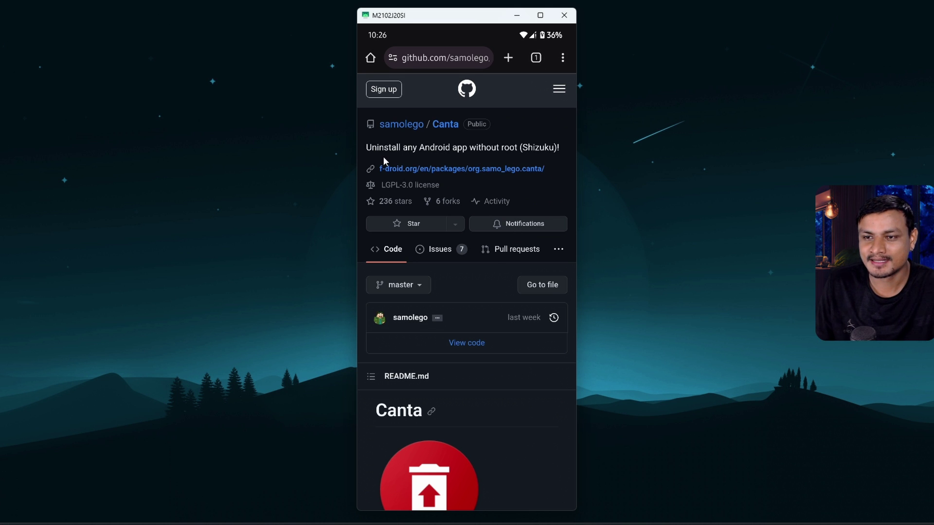
scroll(493, 187, down, 3)
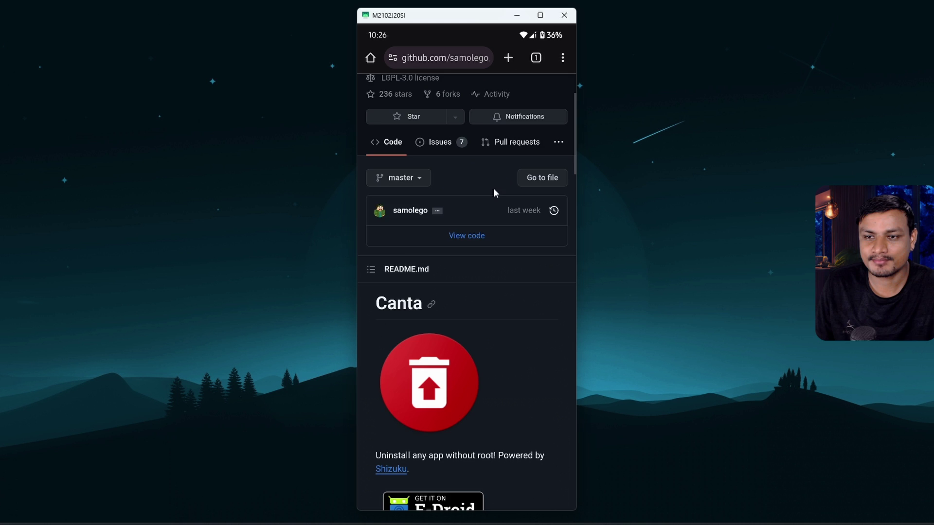
scroll(489, 170, up, 3)
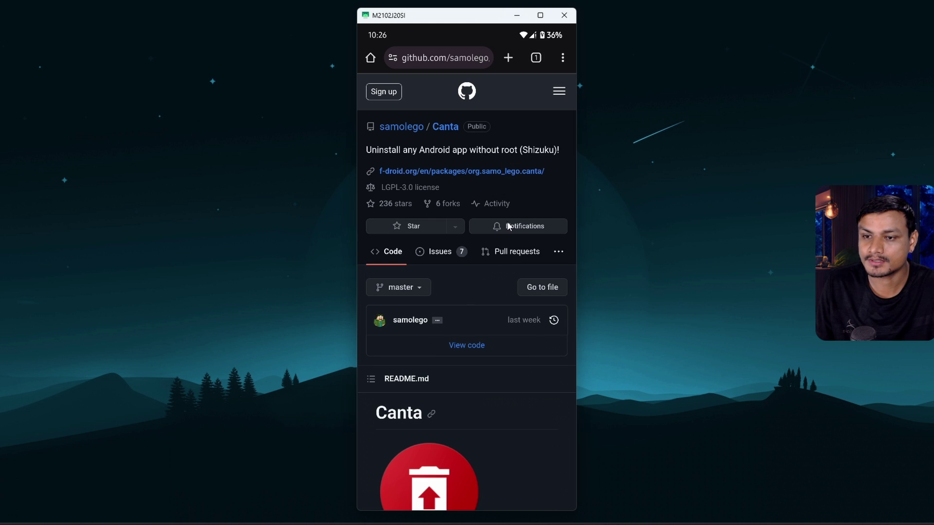
scroll(507, 221, down, 8)
scroll(506, 214, up, 2)
scroll(506, 214, up, 5)
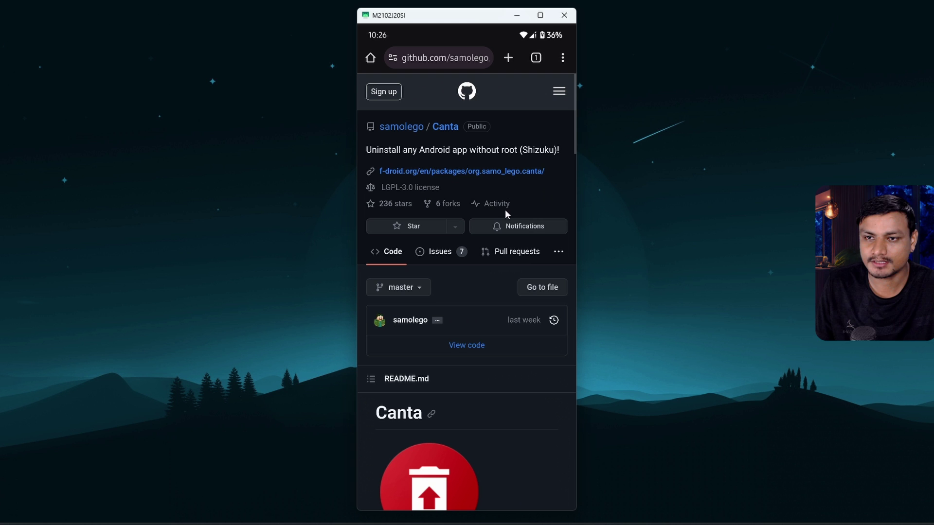
scroll(498, 244, down, 10)
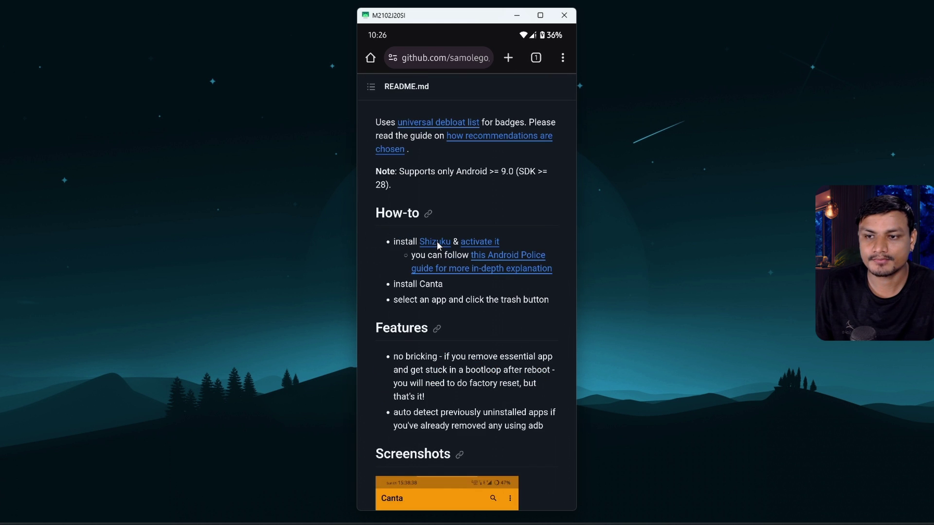
- Check the Shizuku store link, then return and open the Canta 1.2.0 release page
click(437, 242)
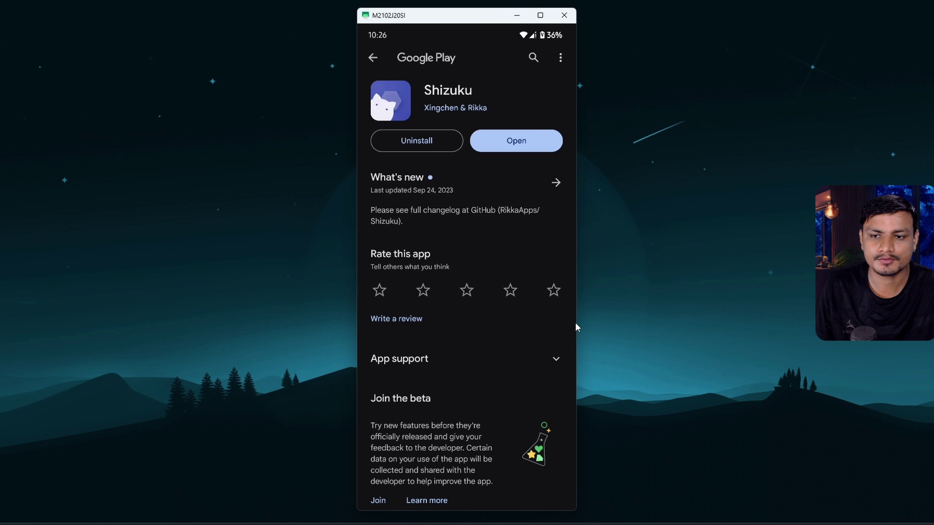
drag(575, 322, 467, 323)
scroll(493, 220, up, 4)
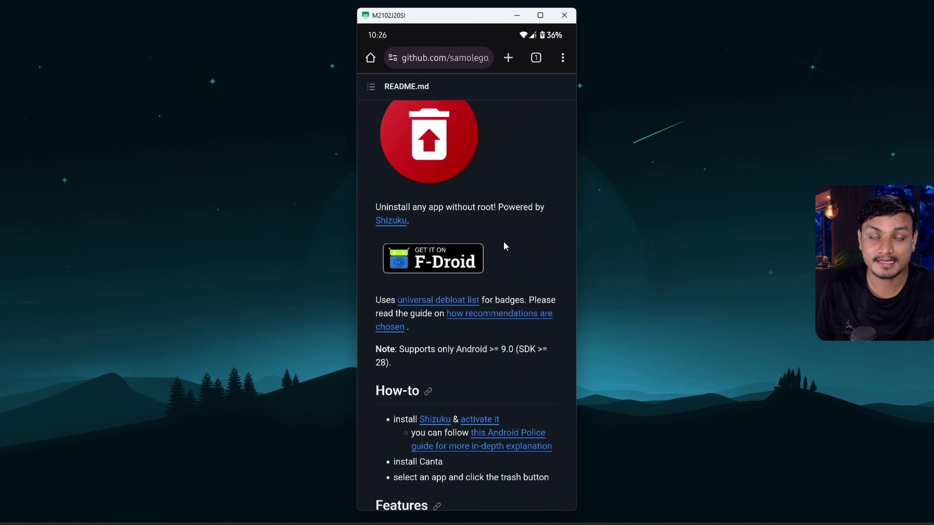
scroll(502, 262, down, 4)
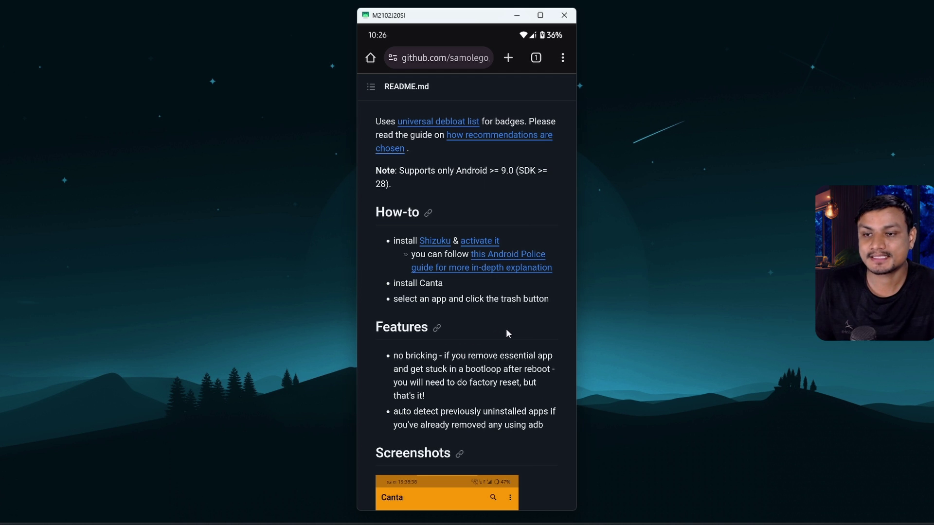
scroll(506, 328, down, 10)
click(401, 306)
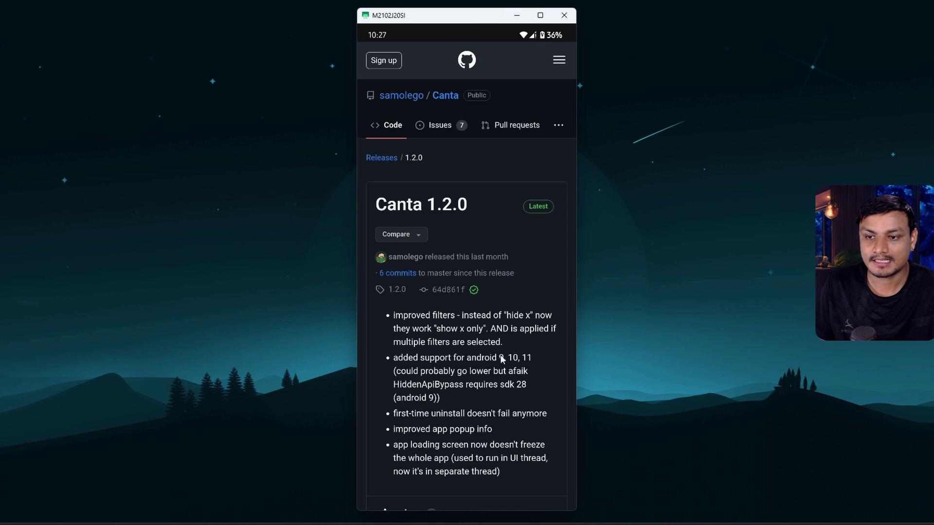
- Scroll the Canta 1.2.0 release to its Assets APK list, then return to the home screen
scroll(504, 312, down, 5)
scroll(507, 343, down, 3)
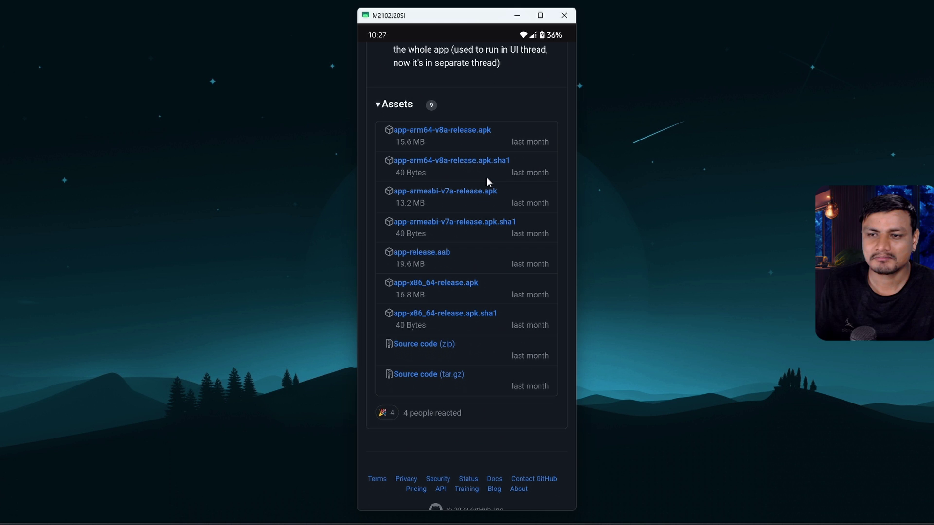
scroll(474, 255, up, 3)
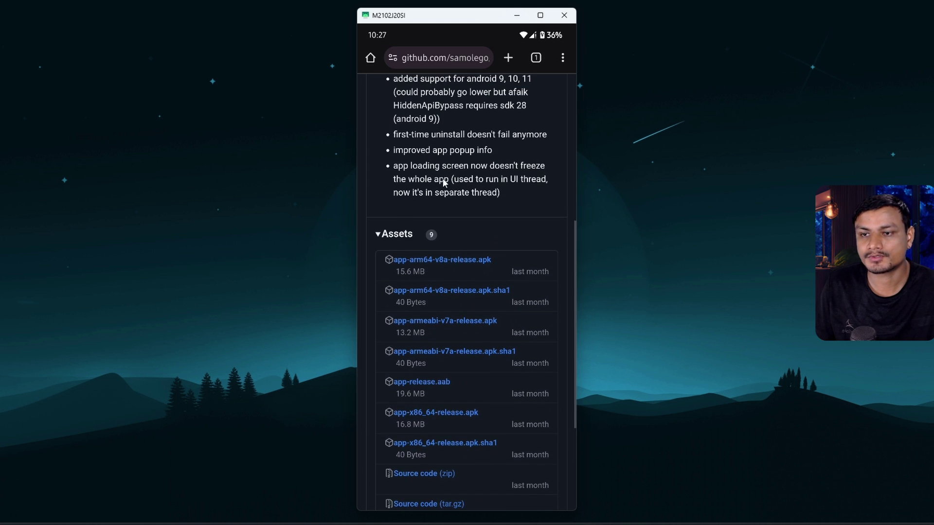
scroll(489, 209, down, 2)
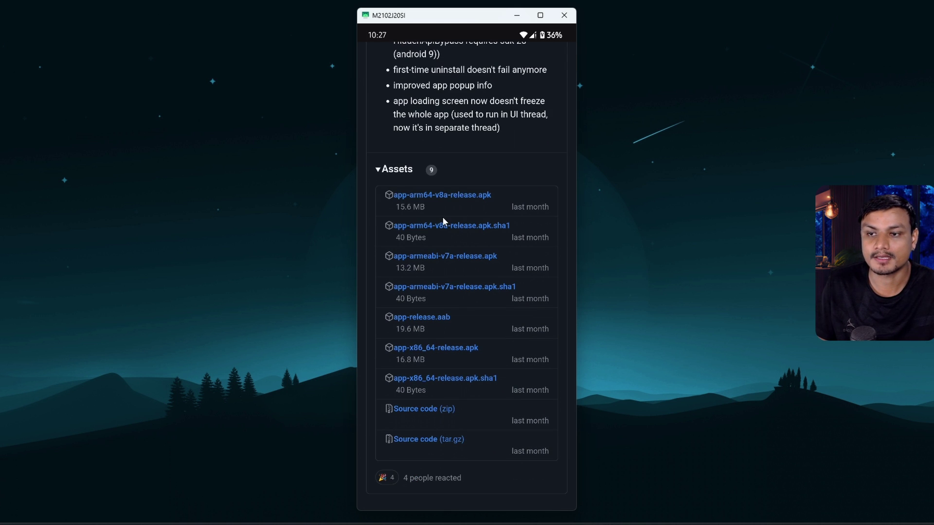
scroll(442, 217, up, 1)
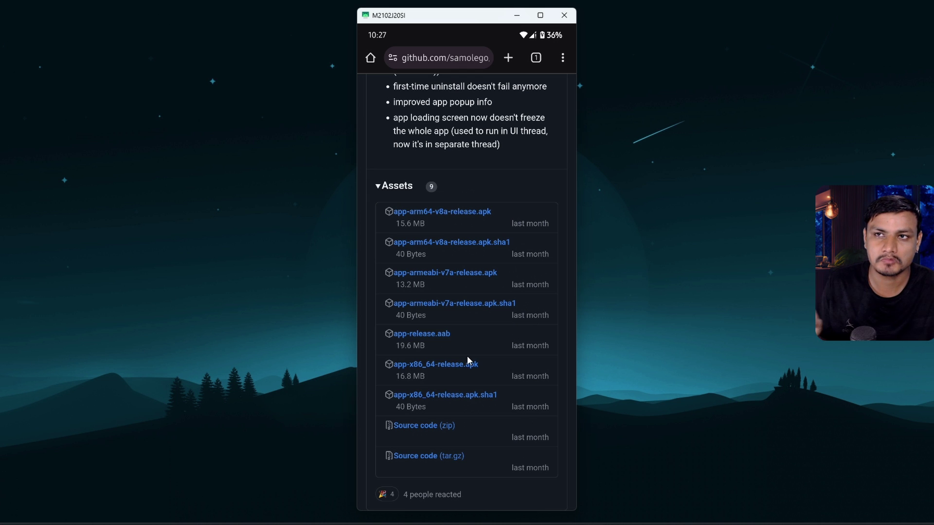
scroll(467, 291, up, 1)
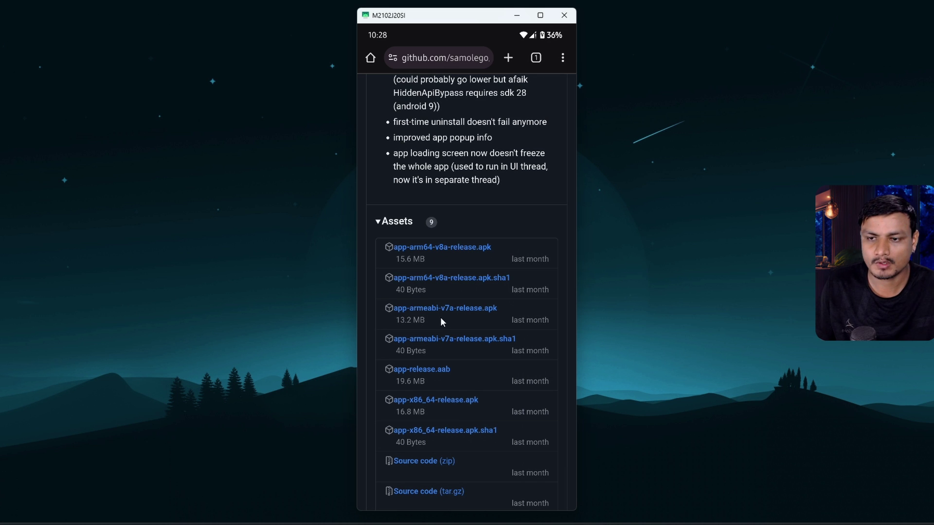
middle_click(487, 291)
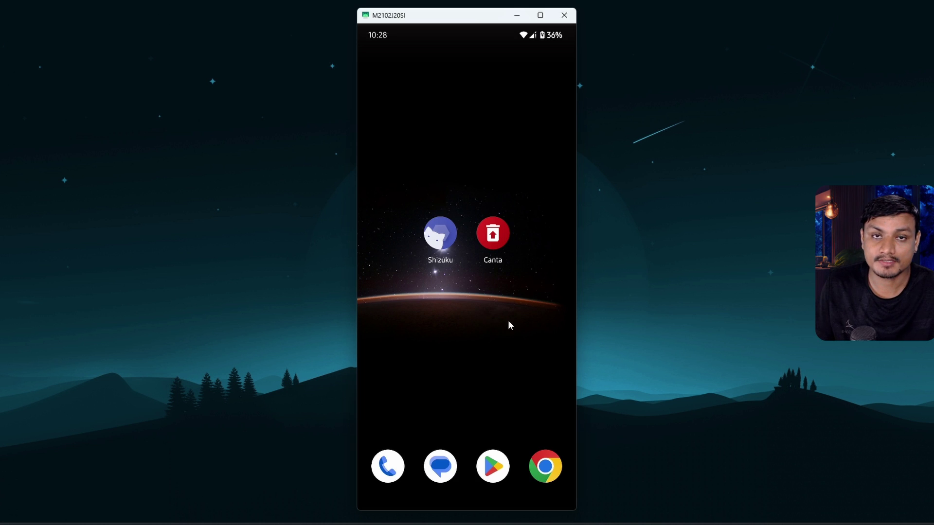
- Launch Shizuku, read through its Step-by-step startup guide, and close the manual
click(440, 236)
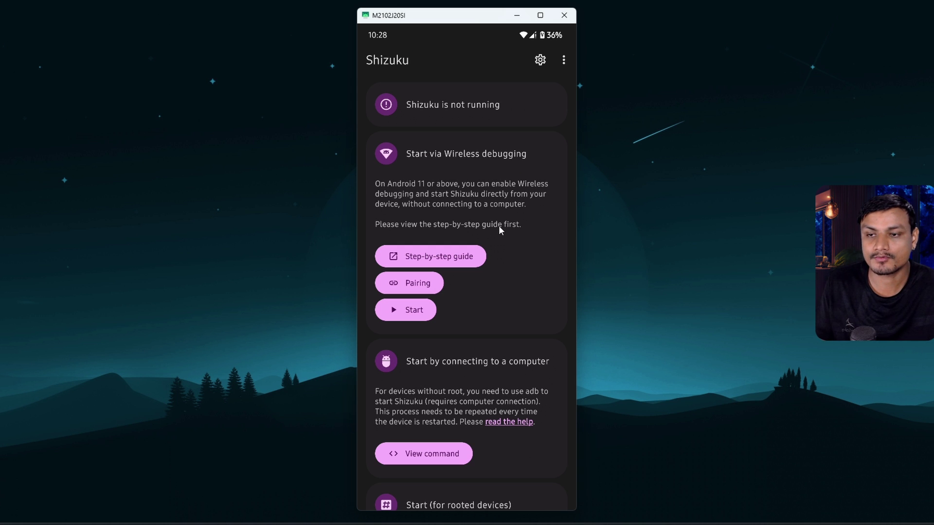
click(443, 263)
scroll(475, 284, down, 3)
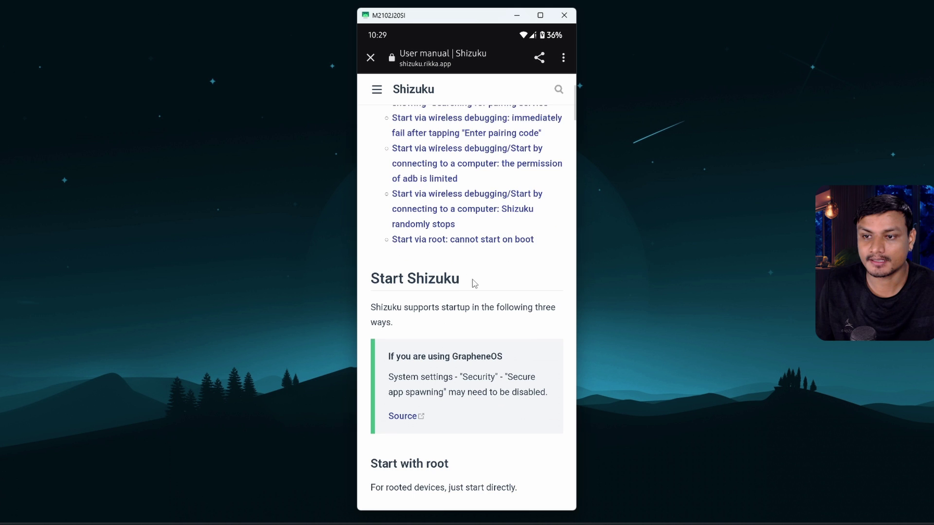
scroll(474, 284, down, 2)
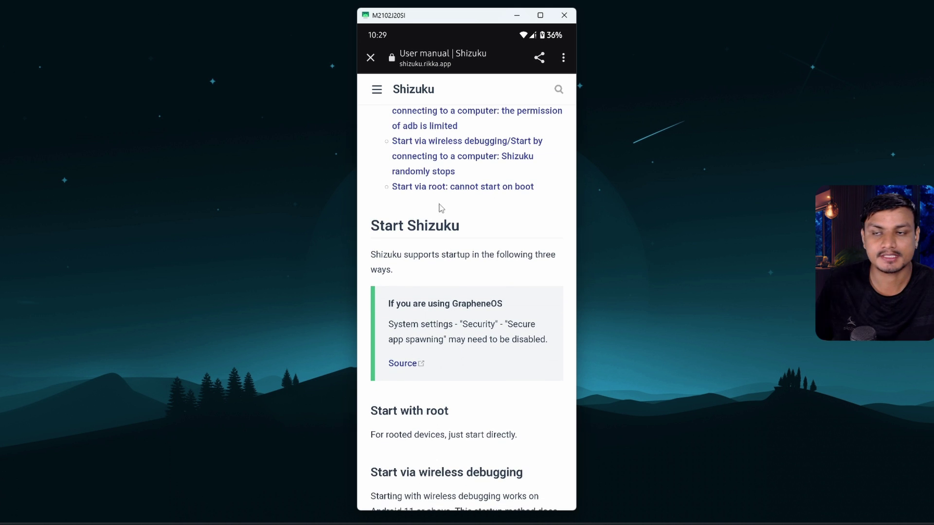
click(370, 58)
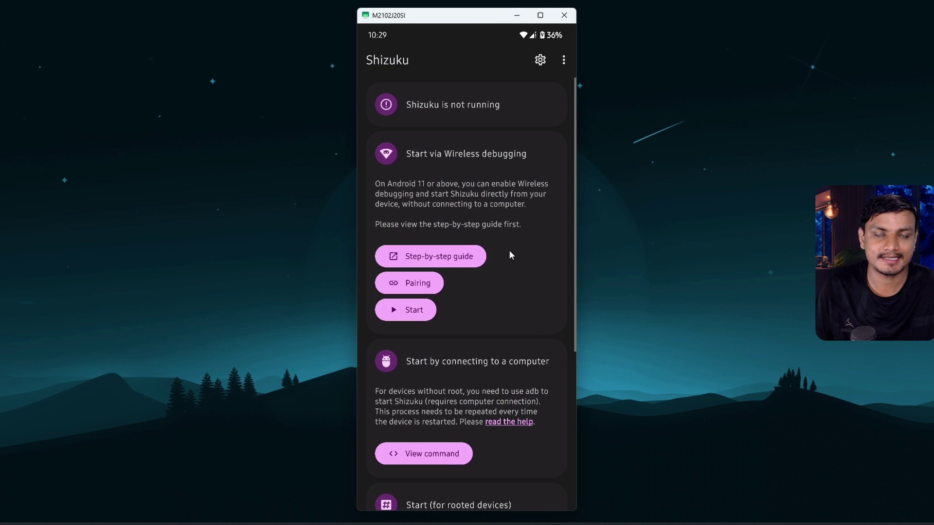
- Switch on Wireless debugging via Shizuku's pairing shortcut and generate a six-digit pairing code
click(421, 285)
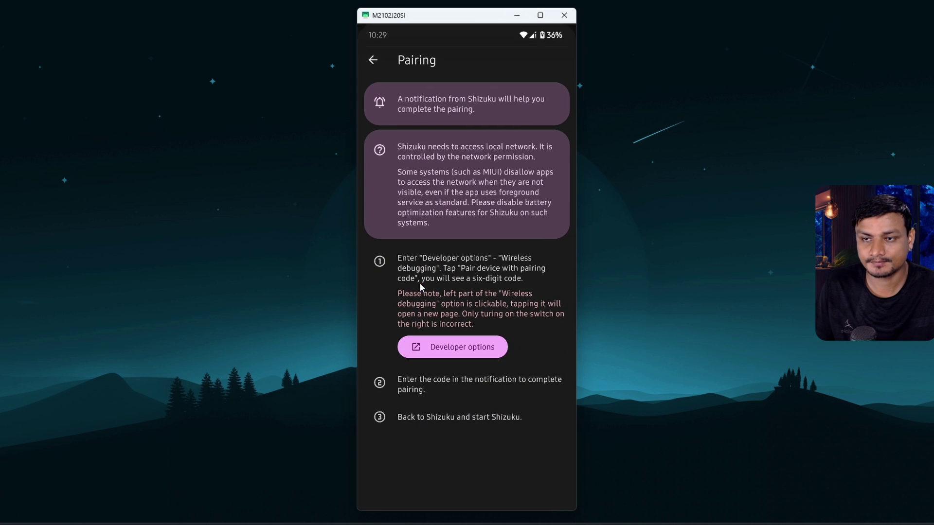
click(459, 348)
scroll(468, 408, down, 10)
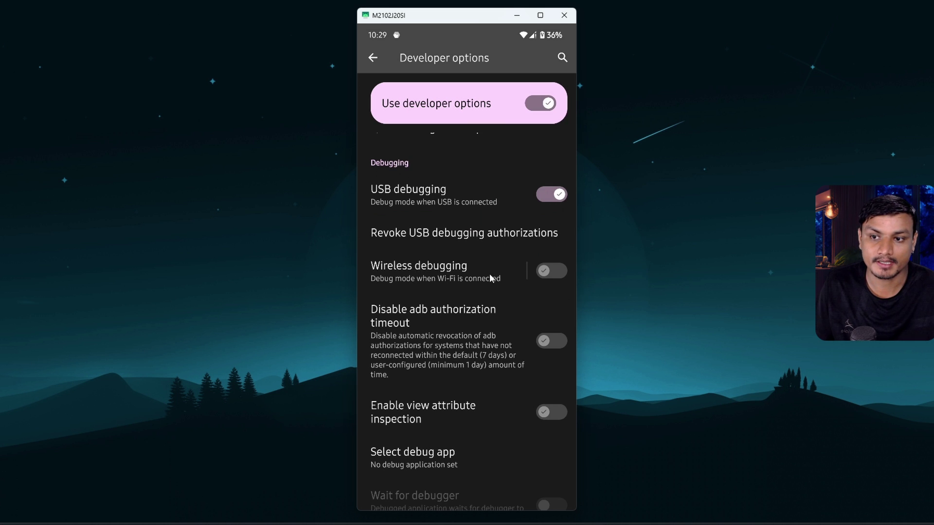
click(451, 275)
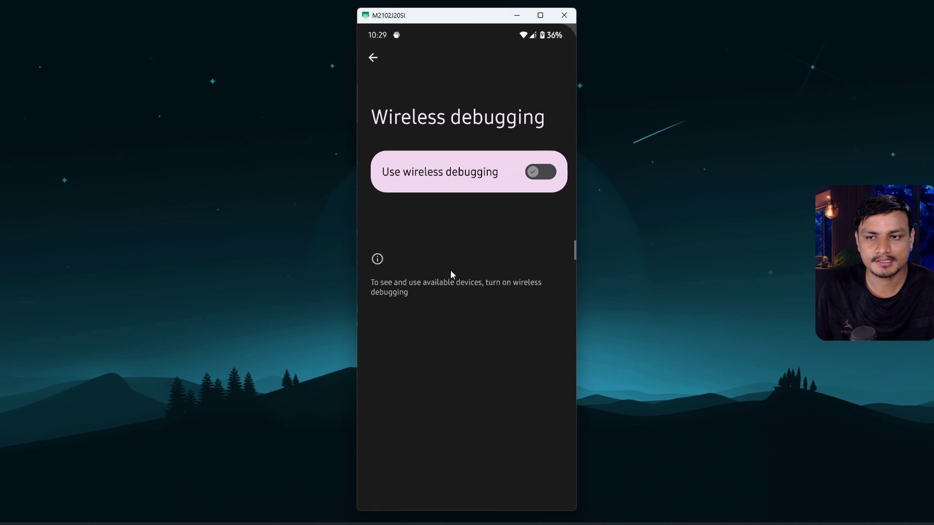
click(541, 175)
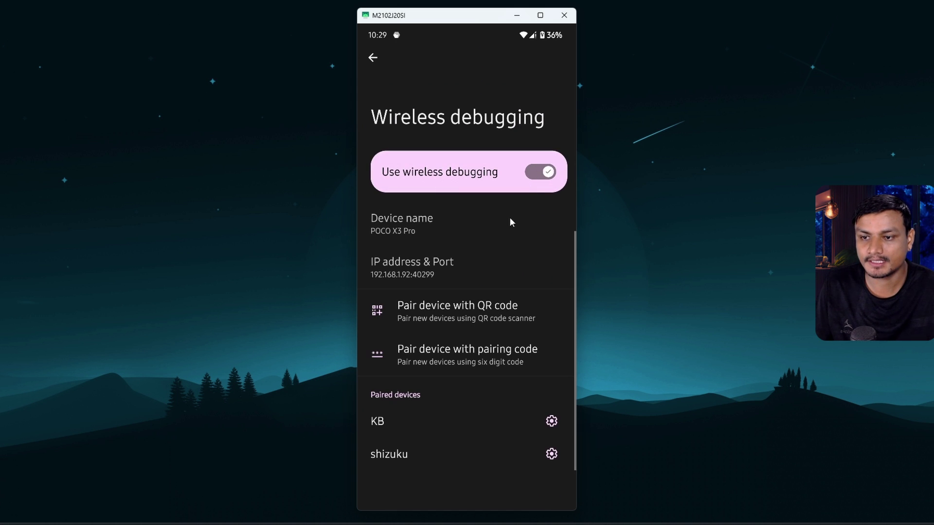
click(424, 353)
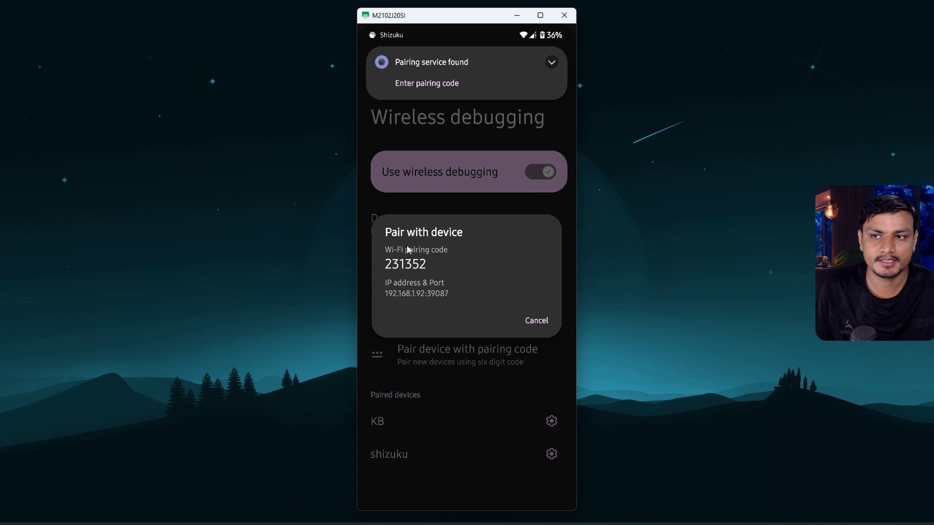
- Open the Enter pairing code field on Shizuku's notification in the shade
click(431, 84)
drag(407, 36, 427, 255)
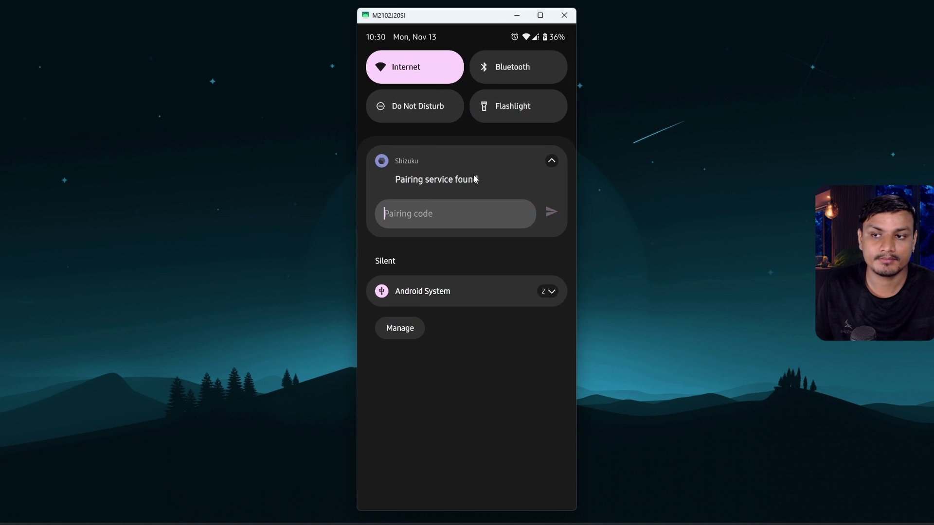
drag(465, 306, 440, 94)
drag(438, 38, 432, 203)
click(428, 199)
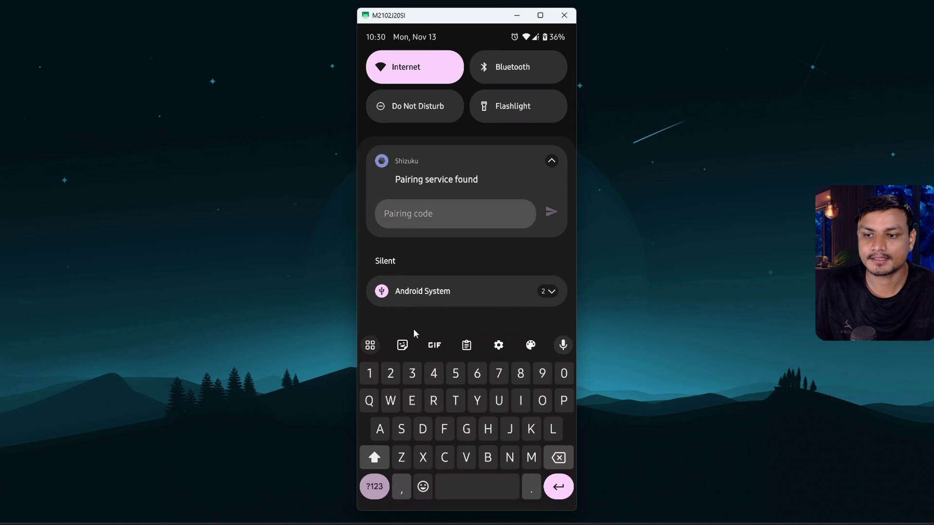
- Enter the six-digit pairing code, submit it to Shizuku, and close the shade
click(390, 373)
click(412, 373)
click(378, 375)
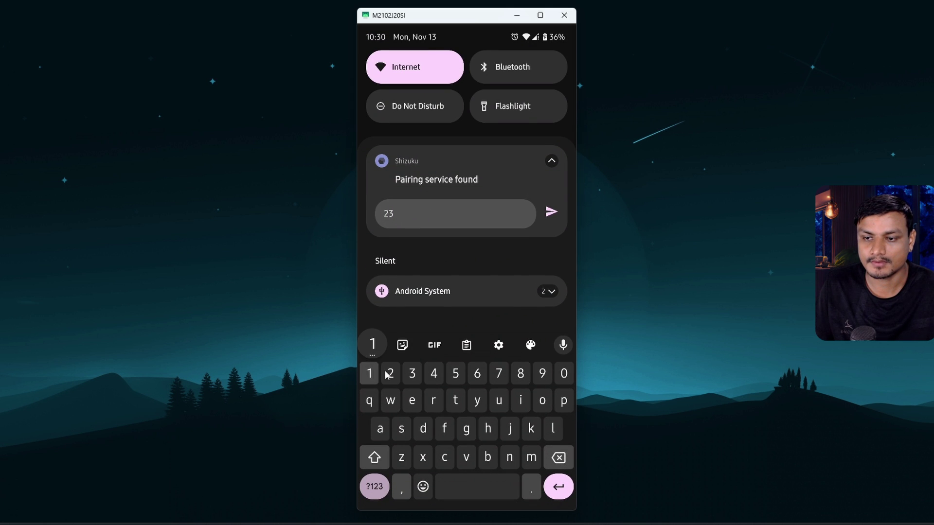
click(412, 374)
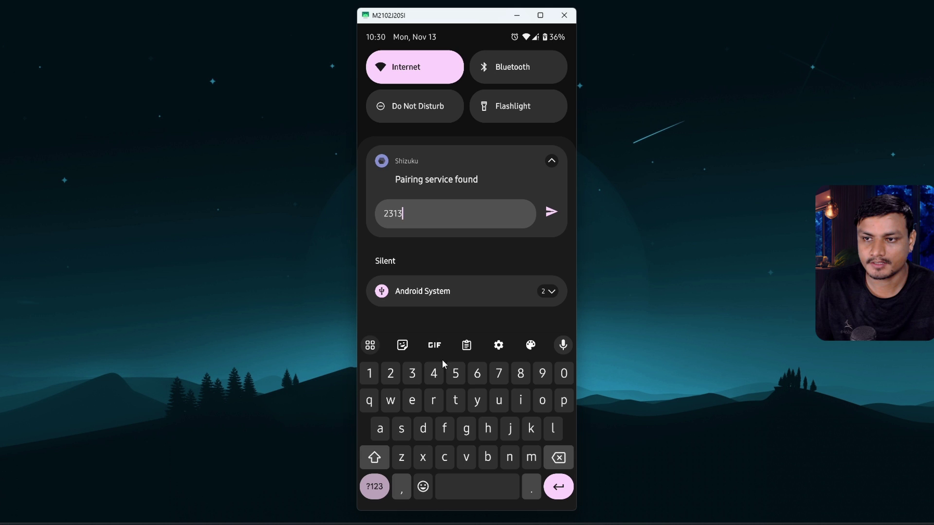
click(455, 374)
click(391, 373)
click(550, 212)
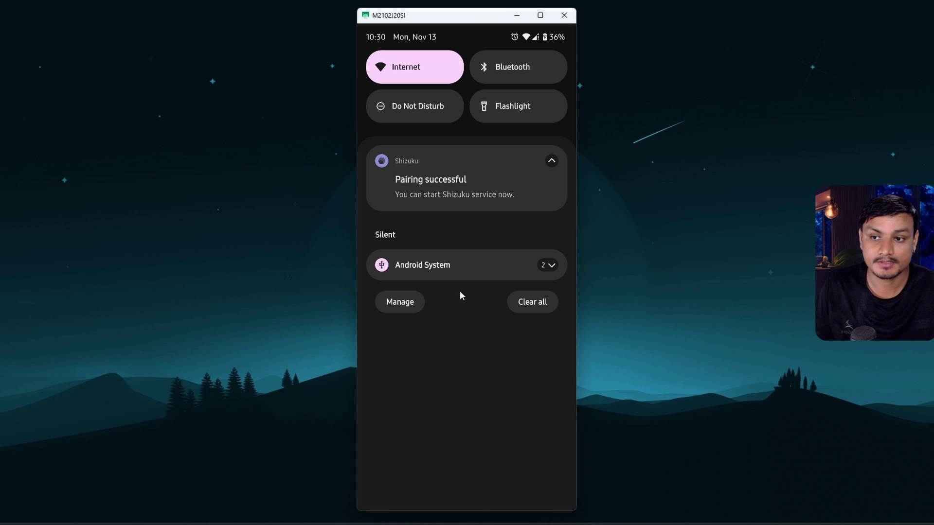
drag(456, 343, 456, 188)
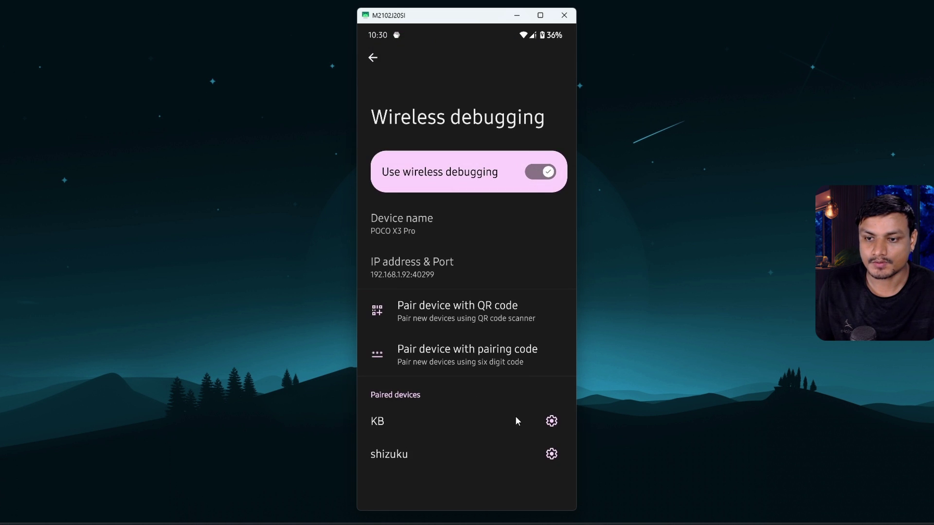
- Start the Shizuku service, then check Developer options shows wireless debugging switched on
key(alt+h)
click(439, 233)
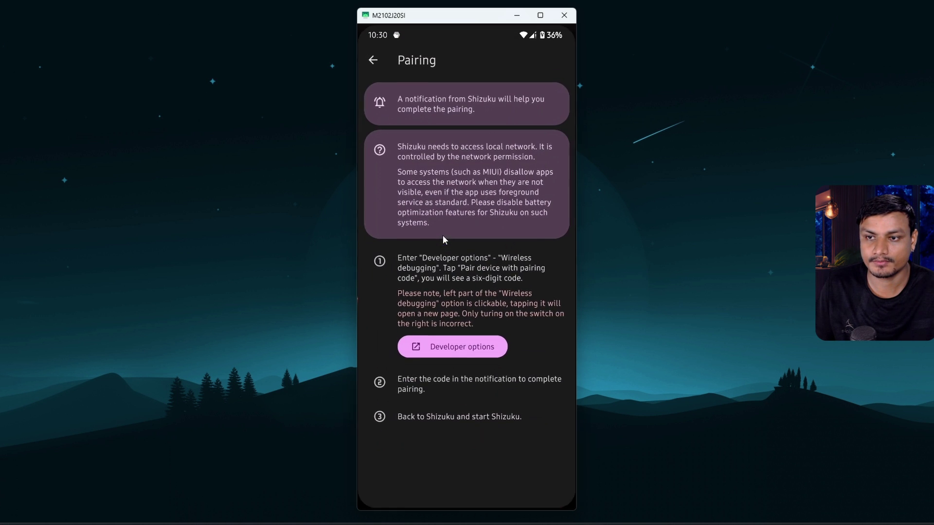
click(372, 61)
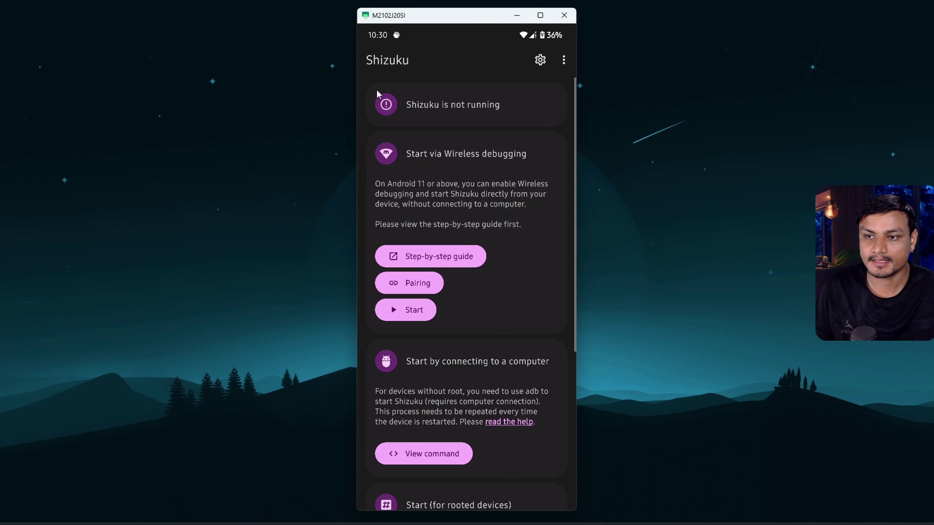
click(412, 312)
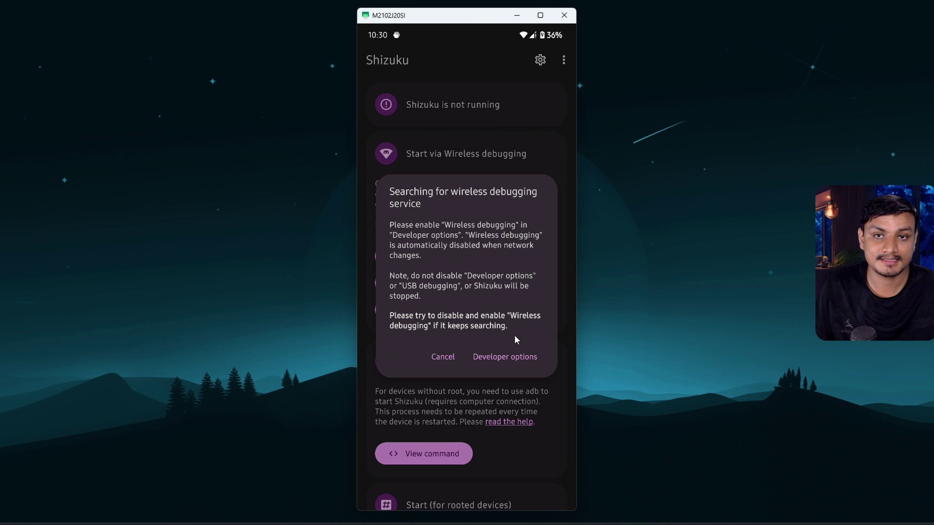
click(507, 358)
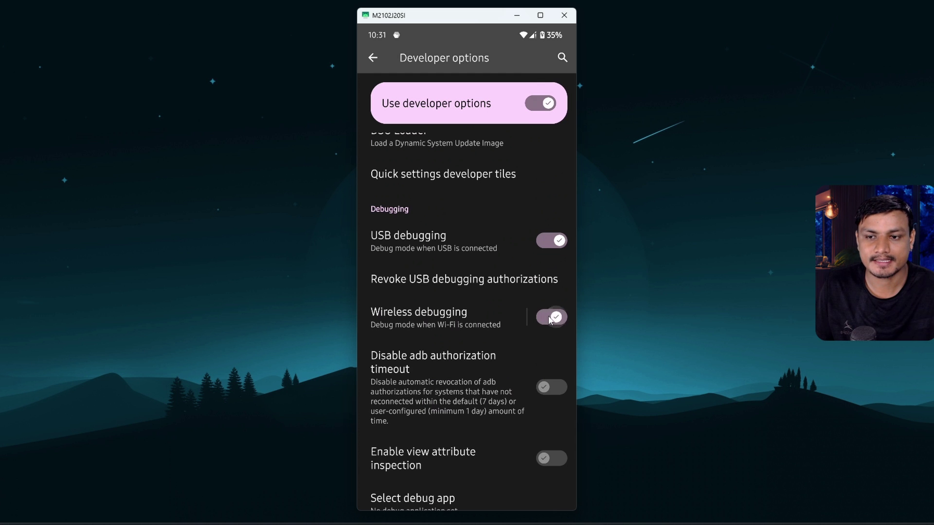
drag(471, 496, 425, 383)
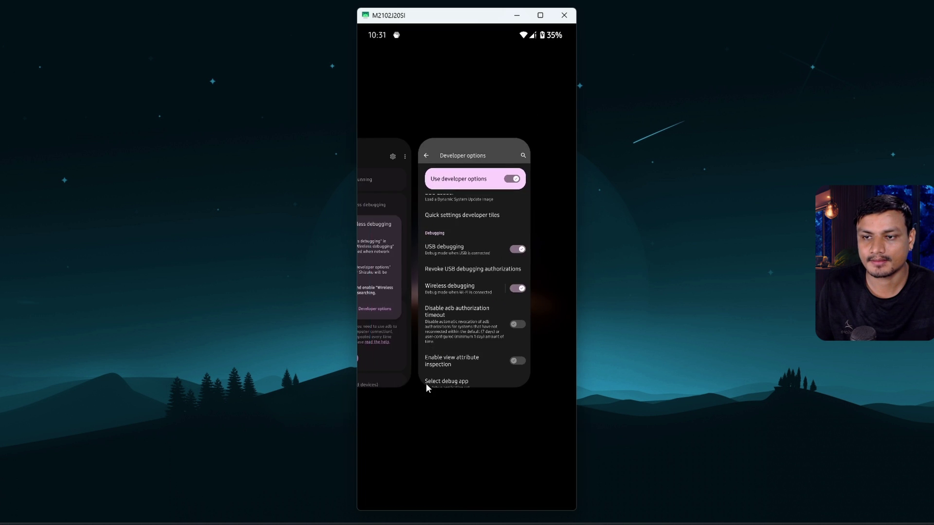
- Back in the running Shizuku, switch on Canta under authorized applications, then go home
click(378, 293)
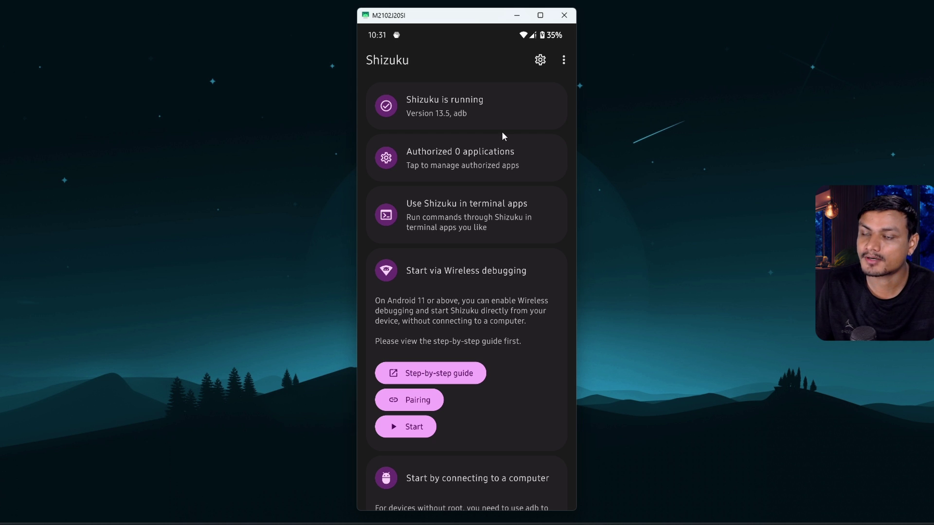
click(457, 164)
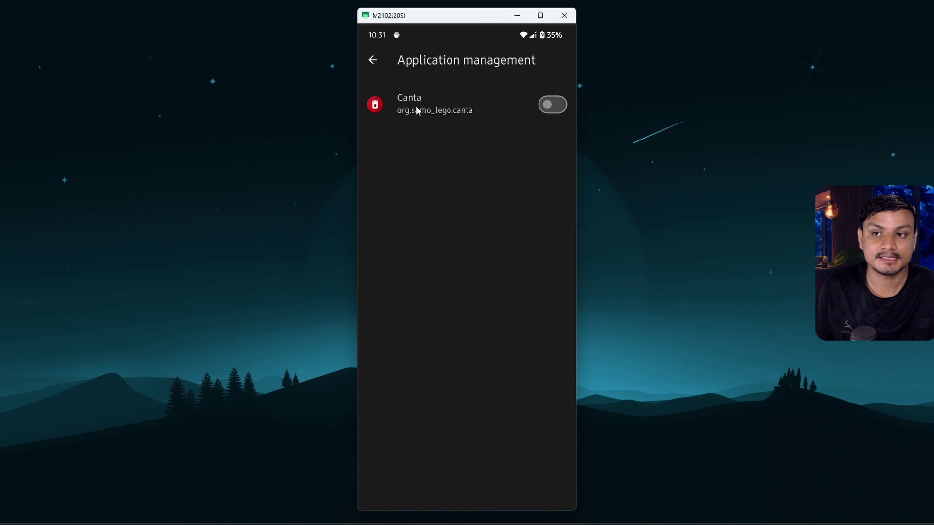
click(552, 107)
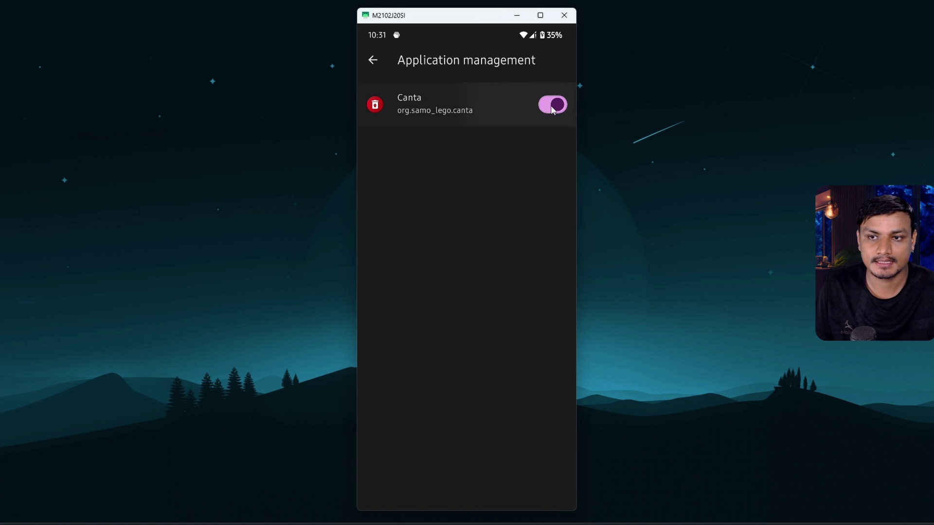
click(374, 61)
drag(462, 507, 463, 347)
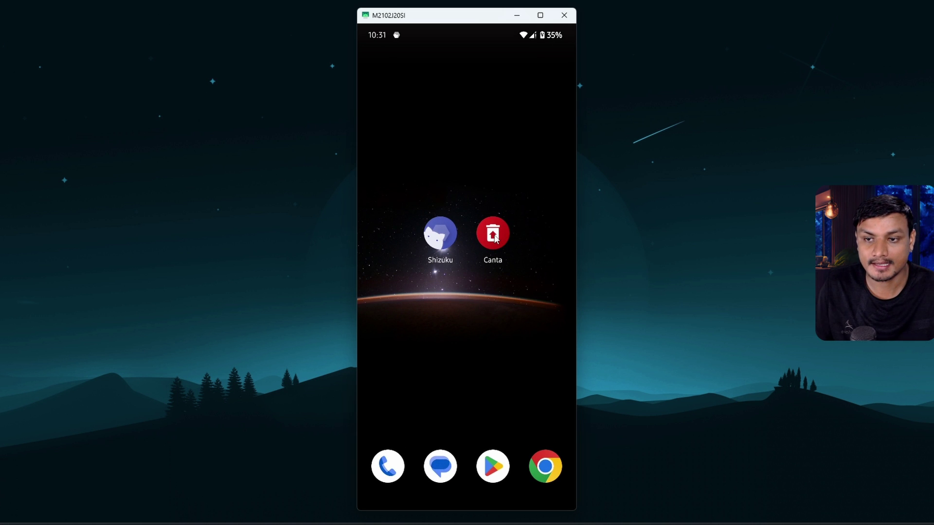
- Open Canta and filter its app list to Only system apps
click(495, 236)
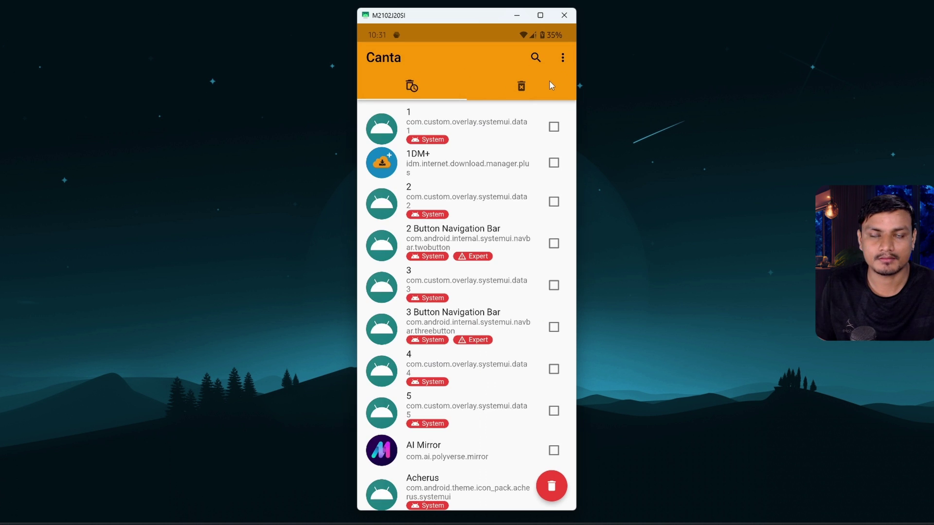
click(563, 58)
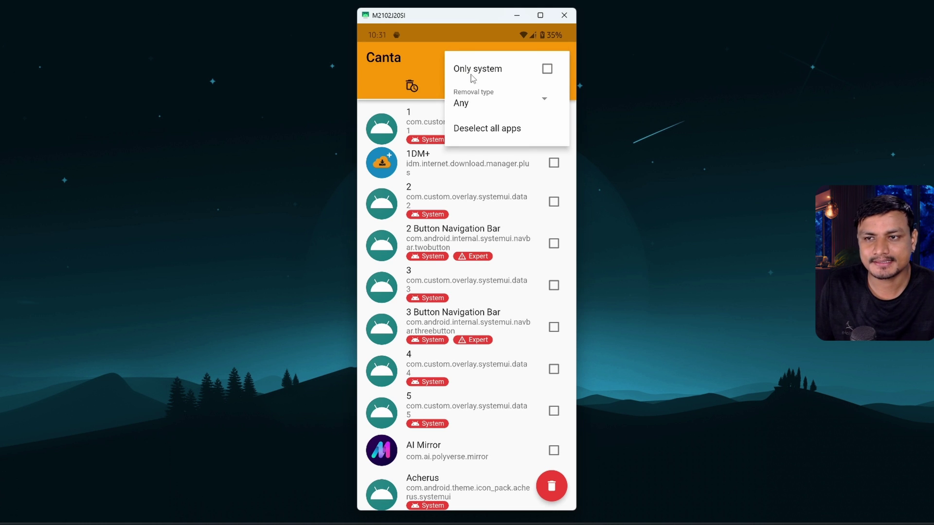
click(548, 69)
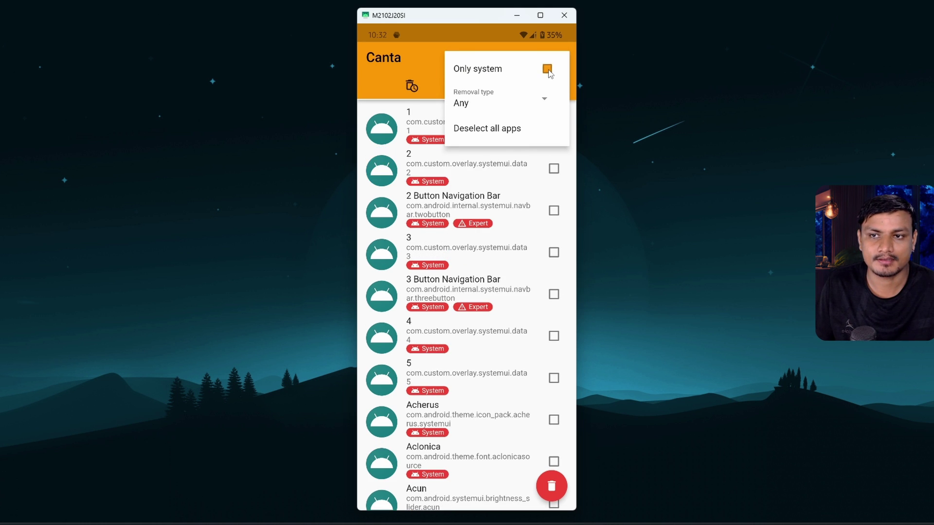
click(427, 66)
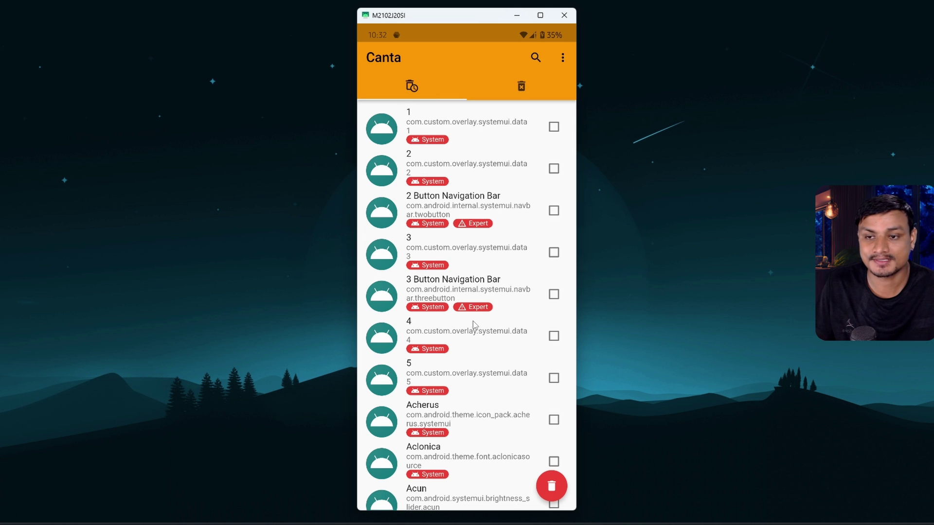
scroll(488, 287, down, 10)
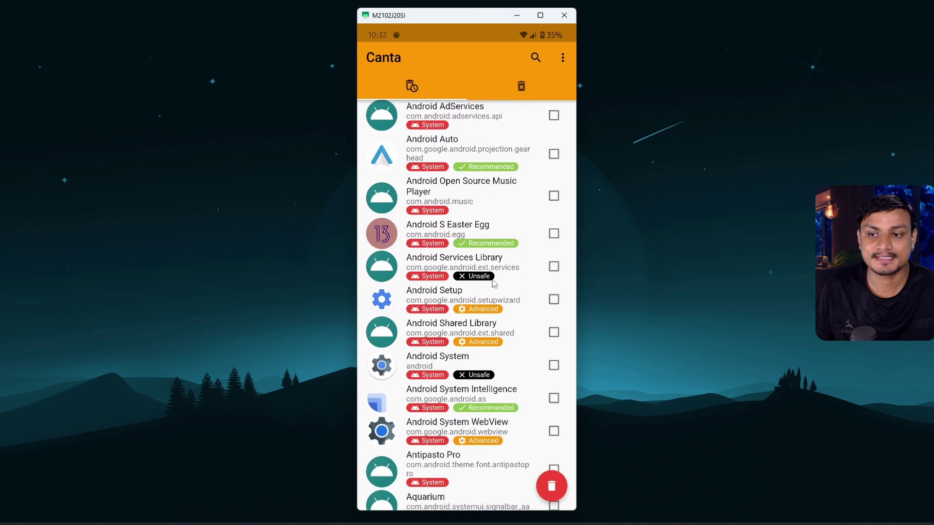
scroll(506, 316, down, 1)
- Review the Removal type choices and leave it set to Any
click(507, 95)
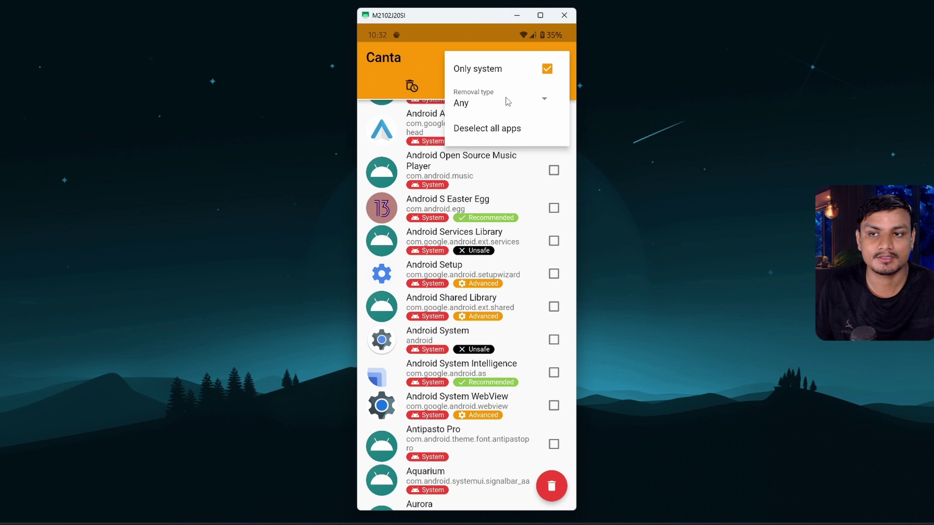
click(479, 101)
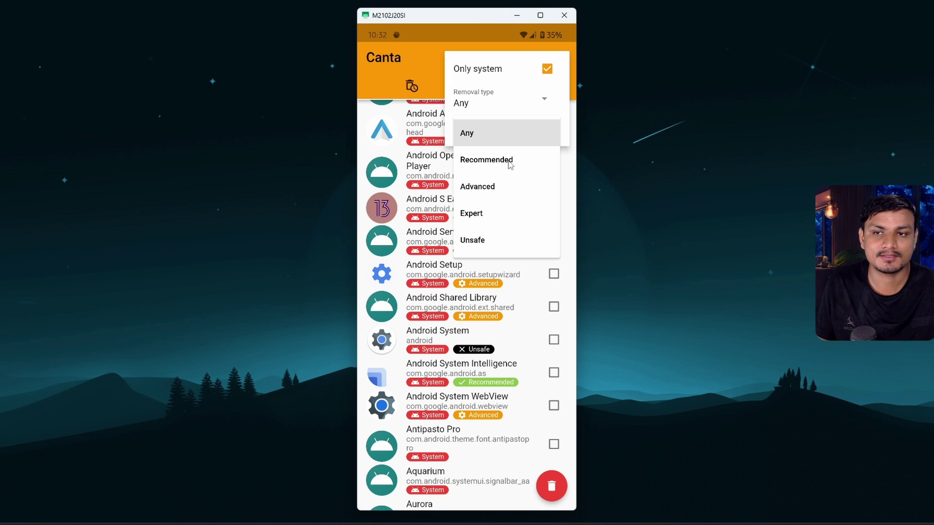
click(424, 61)
- Scroll Canta's system app list until Chrome, marked Recommended, is visible
scroll(486, 166, up, 2)
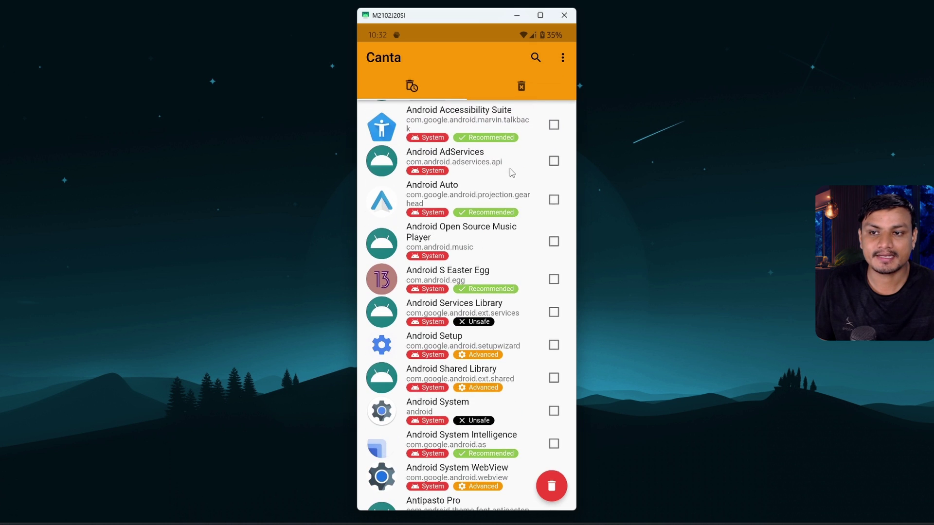
drag(512, 173, 510, 245)
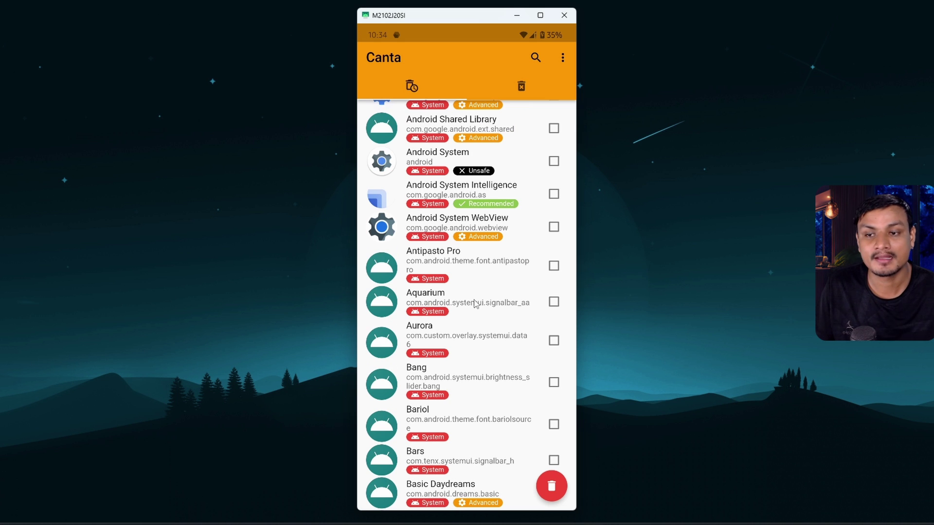
drag(479, 290, 477, 248)
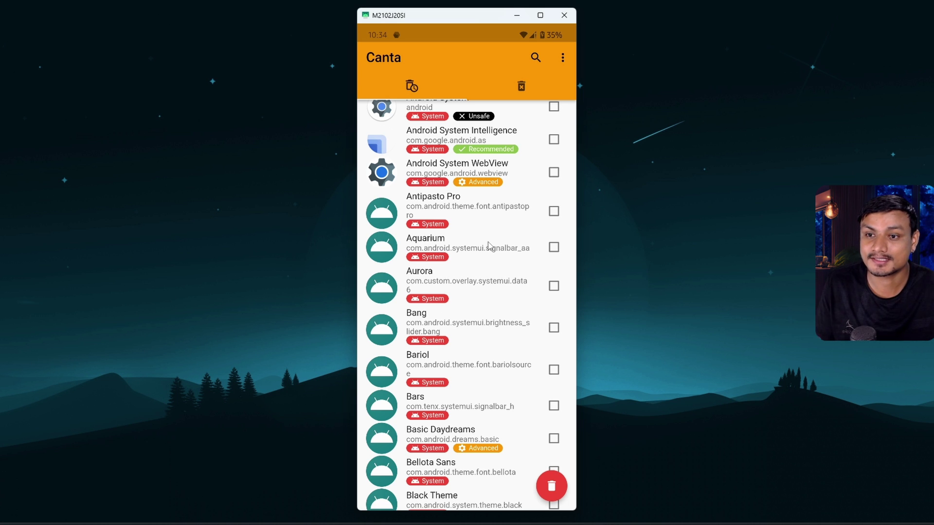
scroll(489, 247, down, 10)
scroll(485, 305, down, 1)
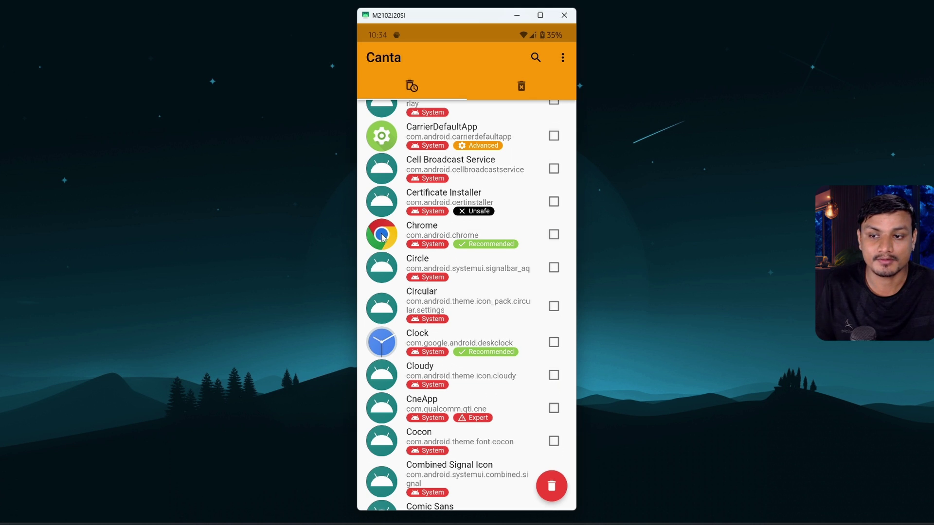
- Tick Chrome, then scroll down and tick Print Service Recommendation Service
click(554, 235)
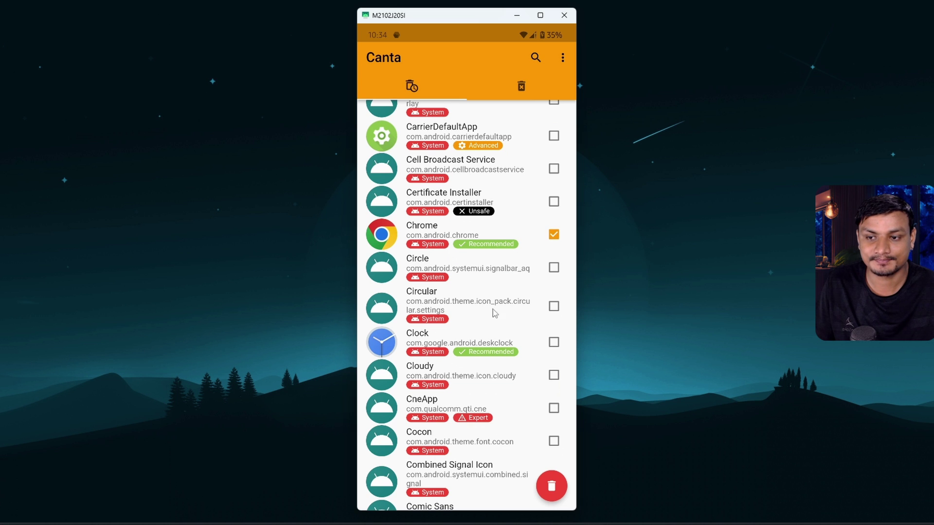
scroll(484, 319, down, 3)
scroll(489, 306, down, 3)
scroll(490, 299, down, 10)
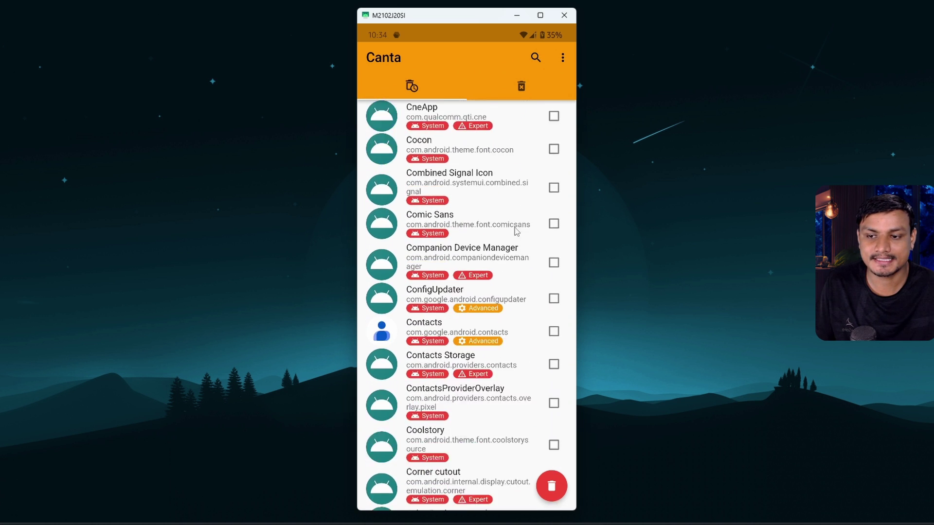
scroll(502, 243, down, 10)
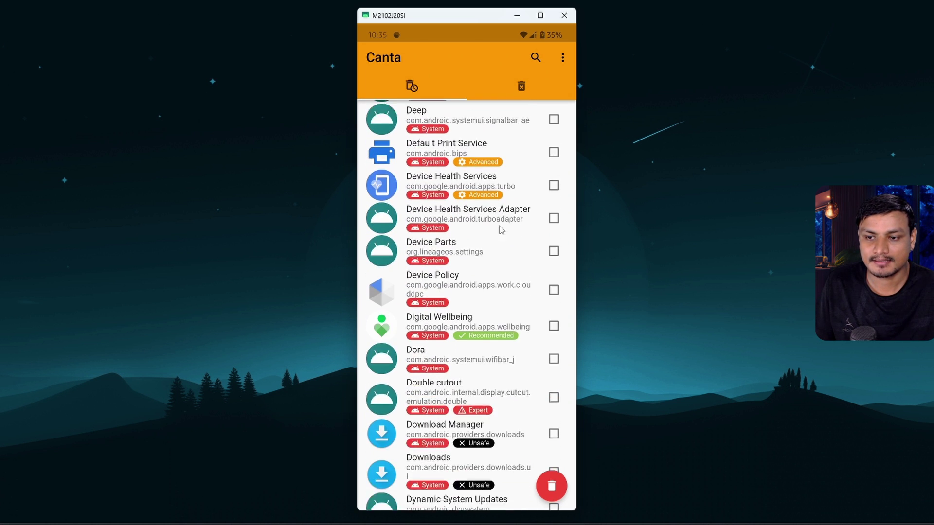
scroll(481, 296, down, 10)
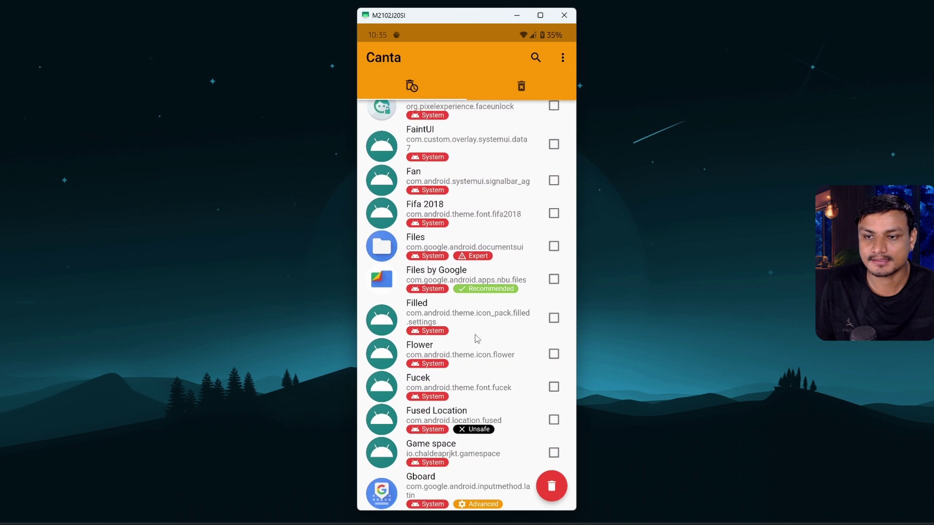
scroll(475, 336, down, 2)
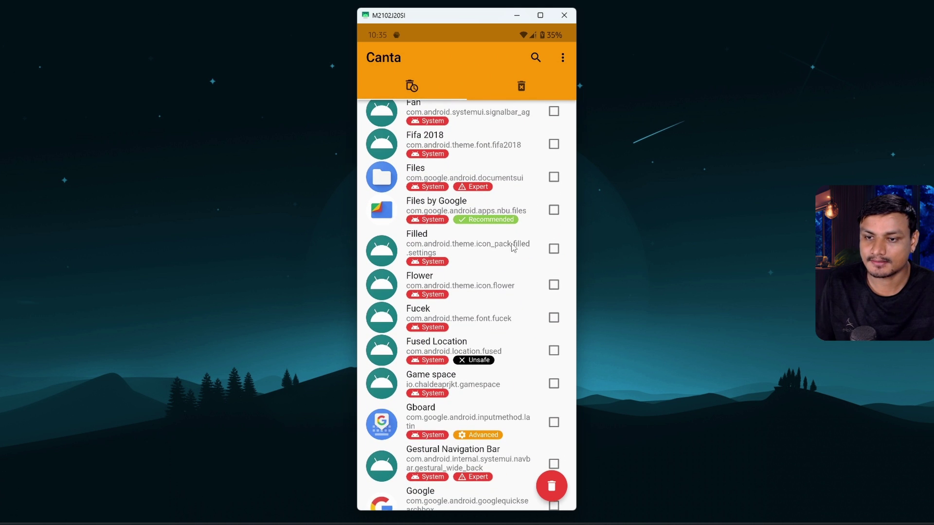
scroll(453, 302, down, 20)
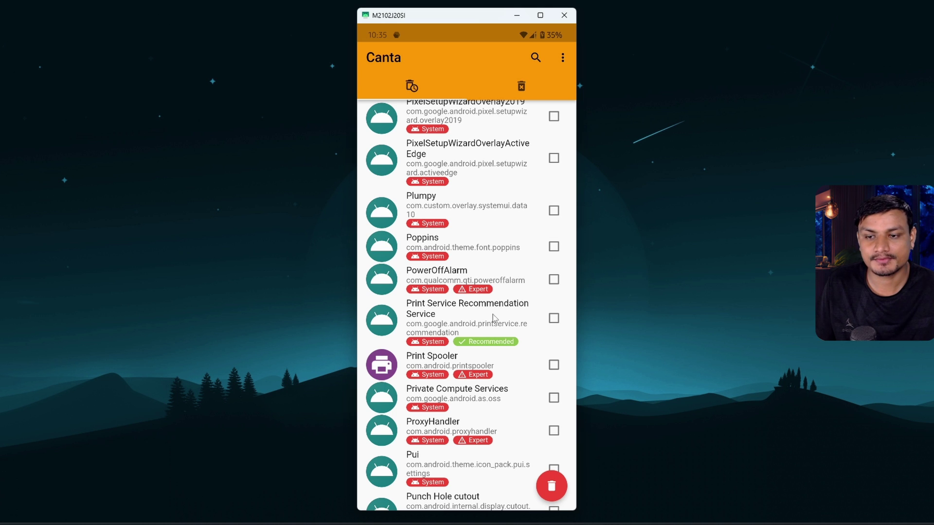
click(554, 318)
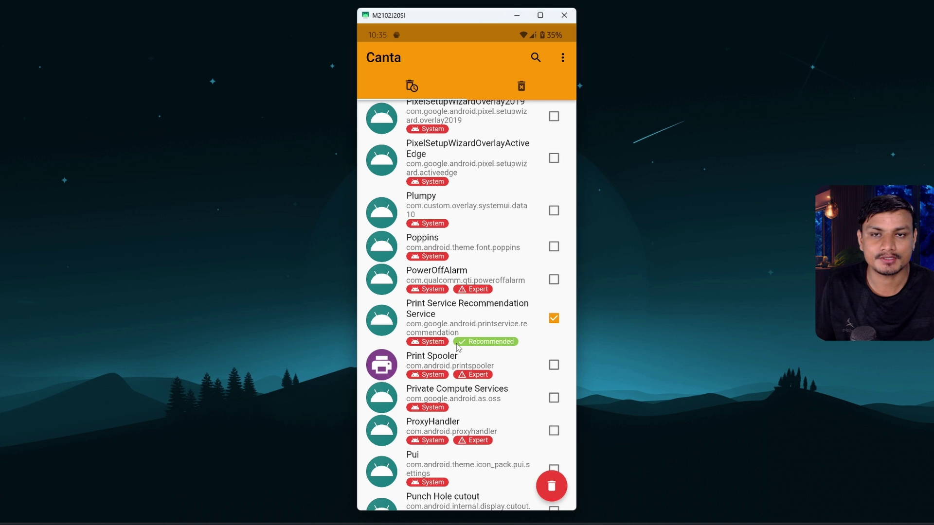
- Uninstall the two selected apps with the red delete button, confirming with OK
scroll(502, 242, up, 3)
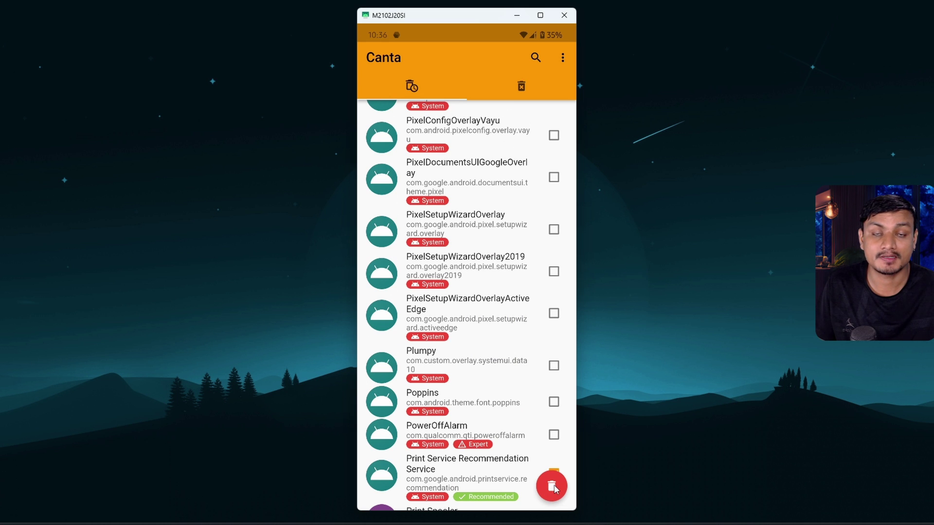
click(553, 488)
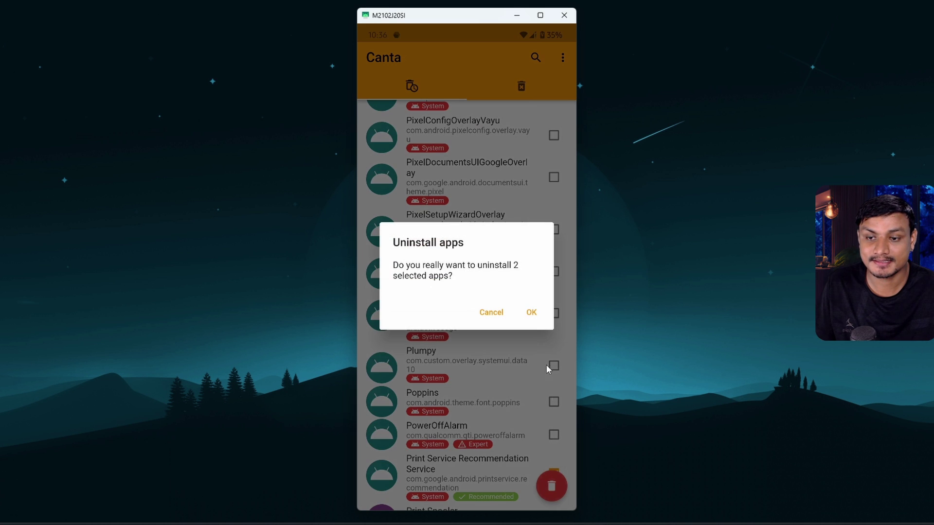
click(531, 313)
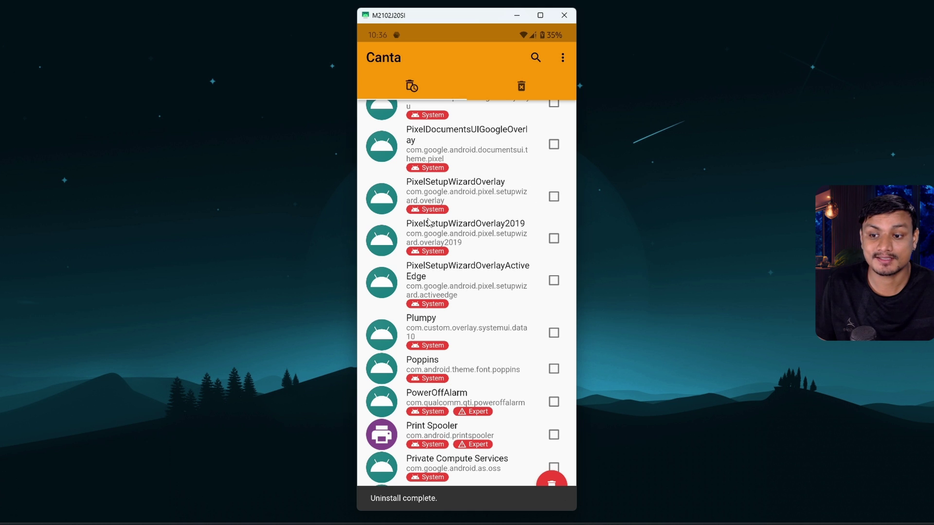
drag(456, 509, 525, 433)
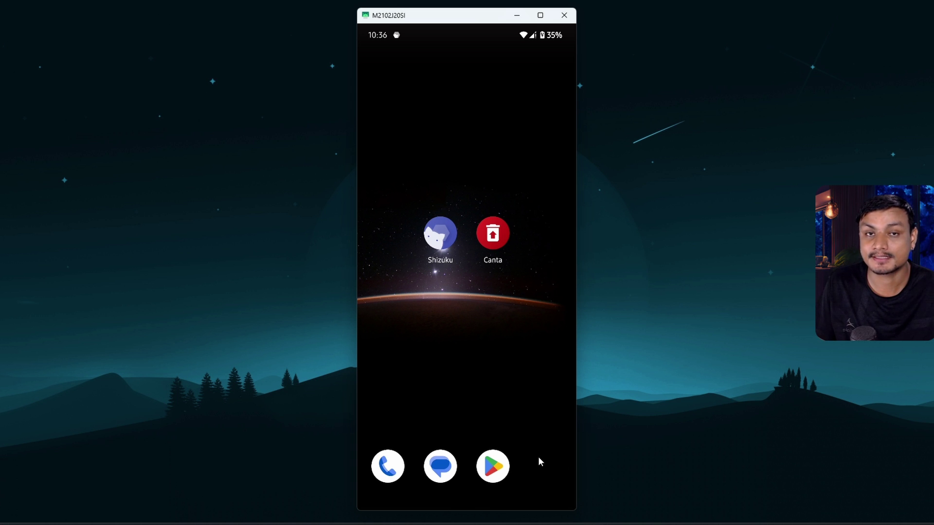
click(497, 232)
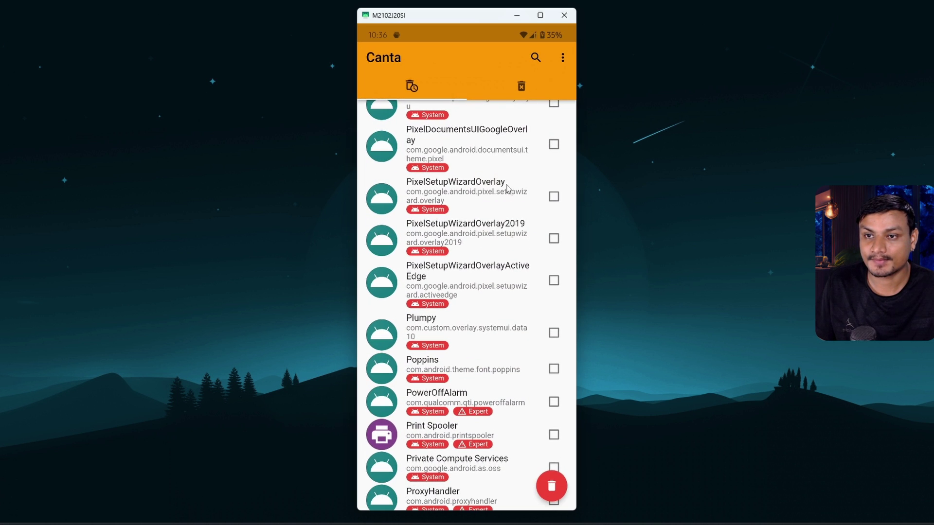
scroll(506, 132, up, 10)
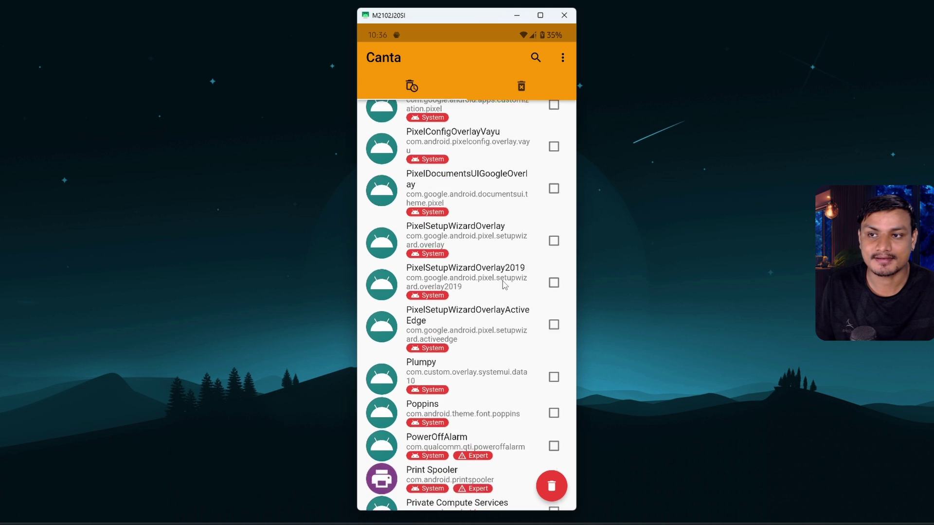
scroll(494, 252, up, 5)
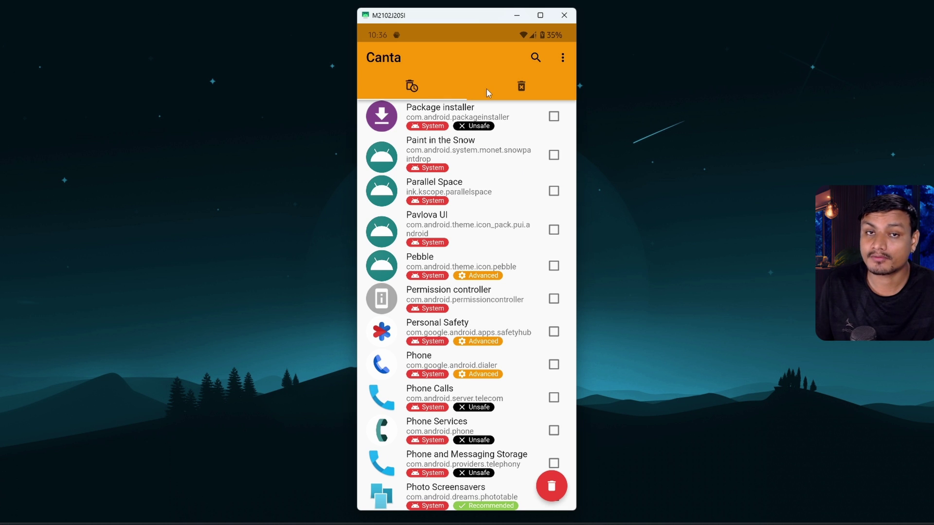
- Compare Canta's installed and uninstalled tabs, then tick com.android.chrome and reinstall it
click(519, 87)
click(407, 93)
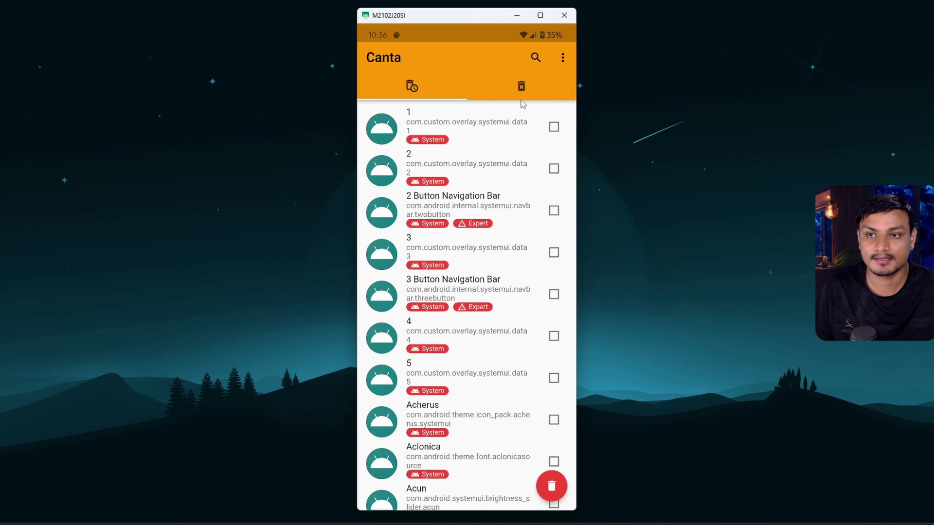
click(520, 88)
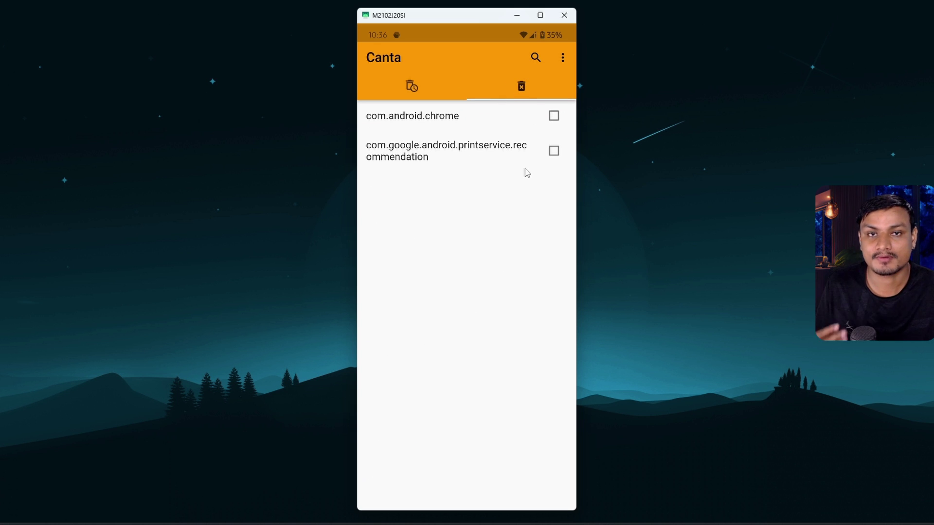
click(412, 91)
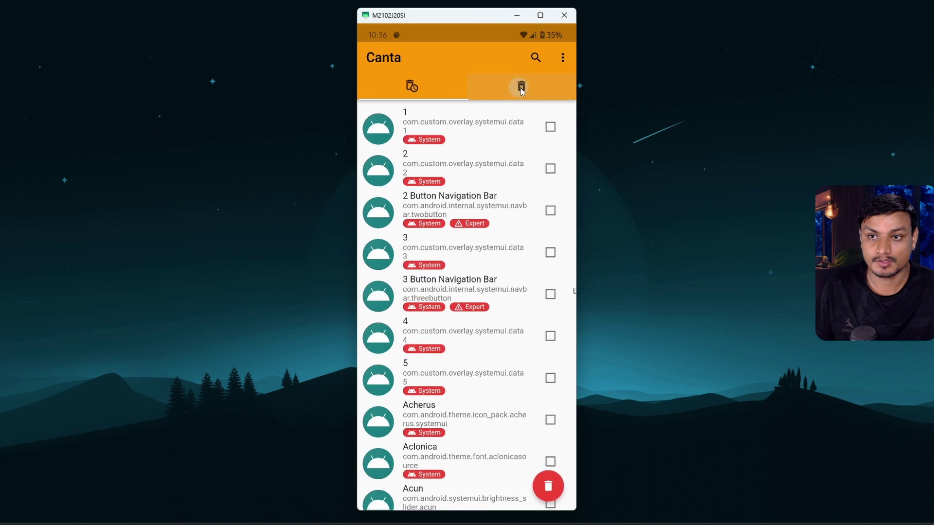
click(520, 87)
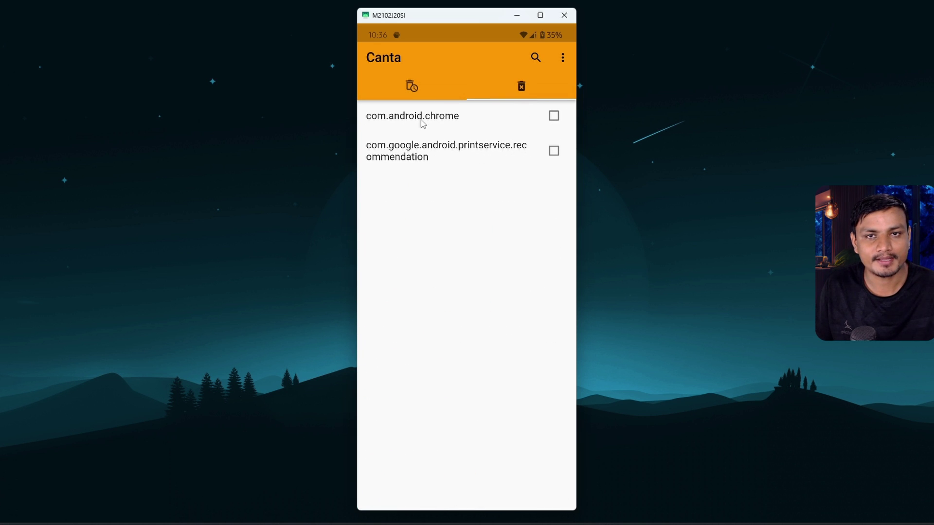
click(554, 118)
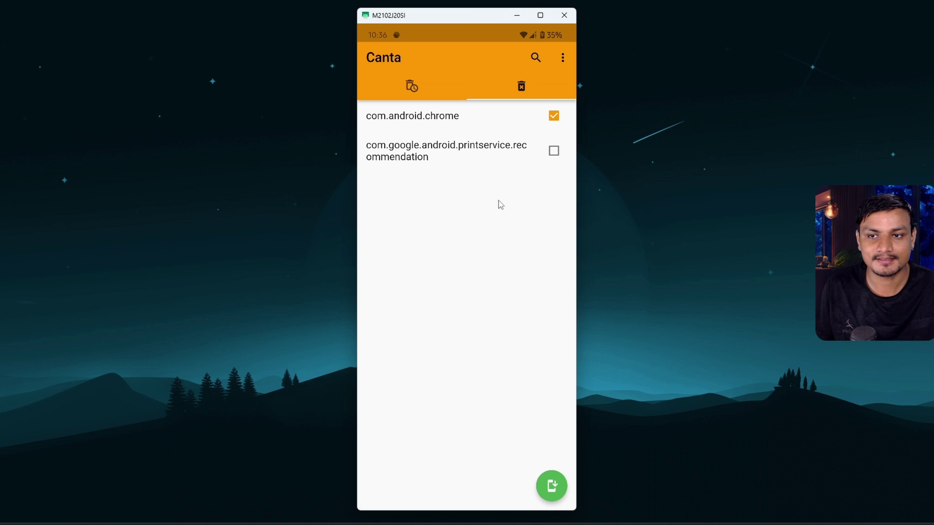
click(552, 488)
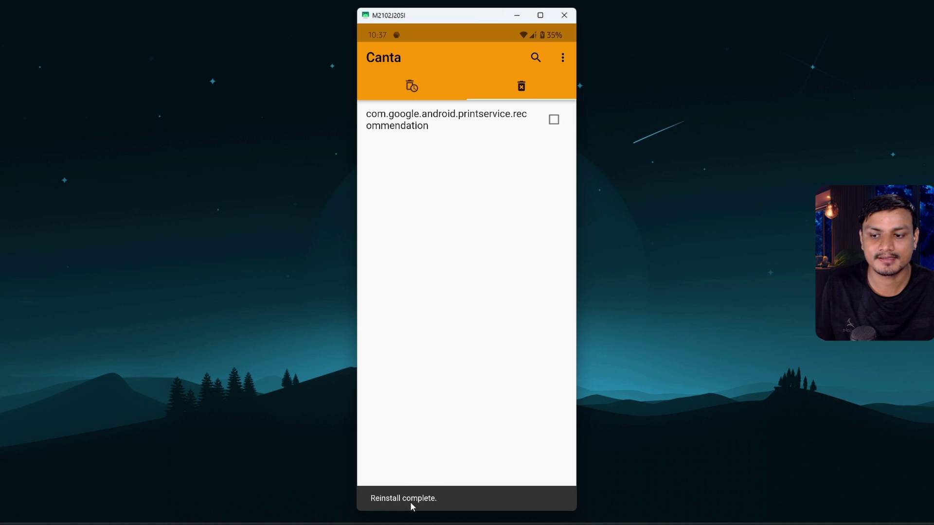
- Drag the restored Chrome icon into the home-screen dock and return to Canta's installed-apps list
click(418, 91)
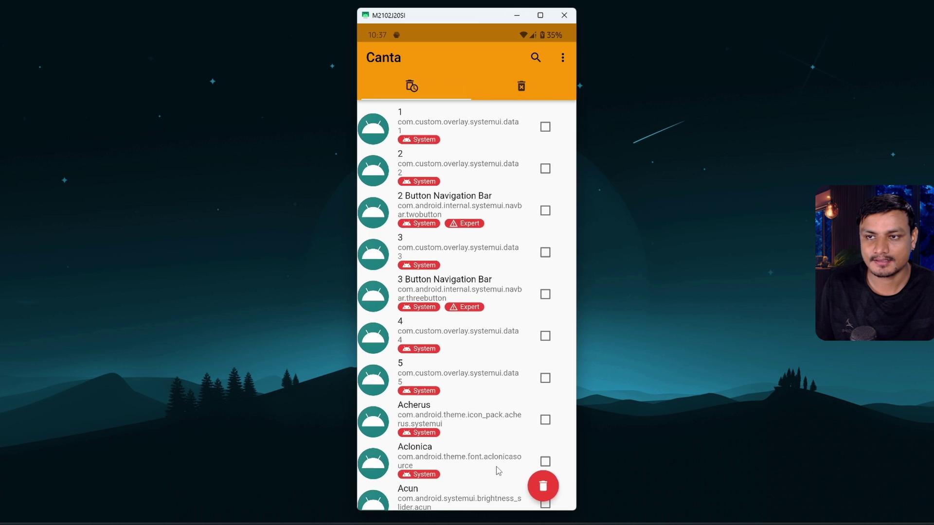
drag(468, 513, 545, 467)
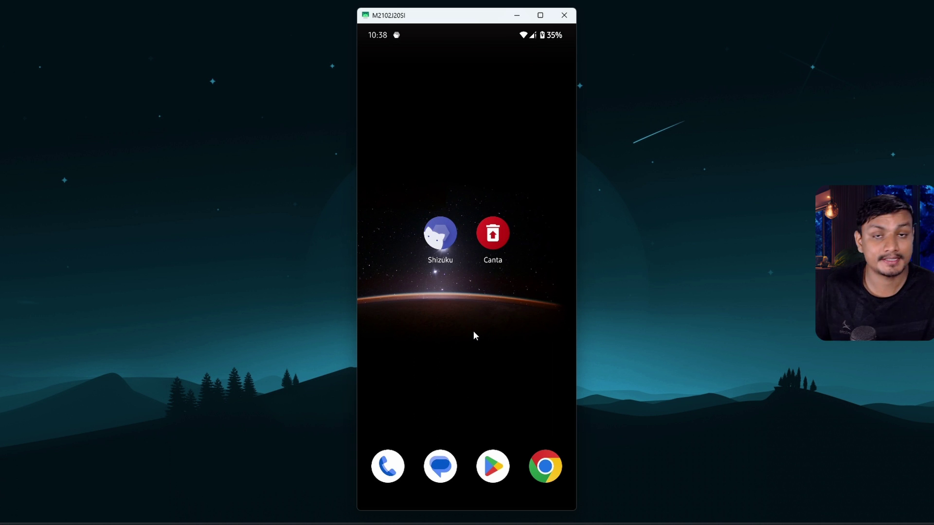
click(496, 464)
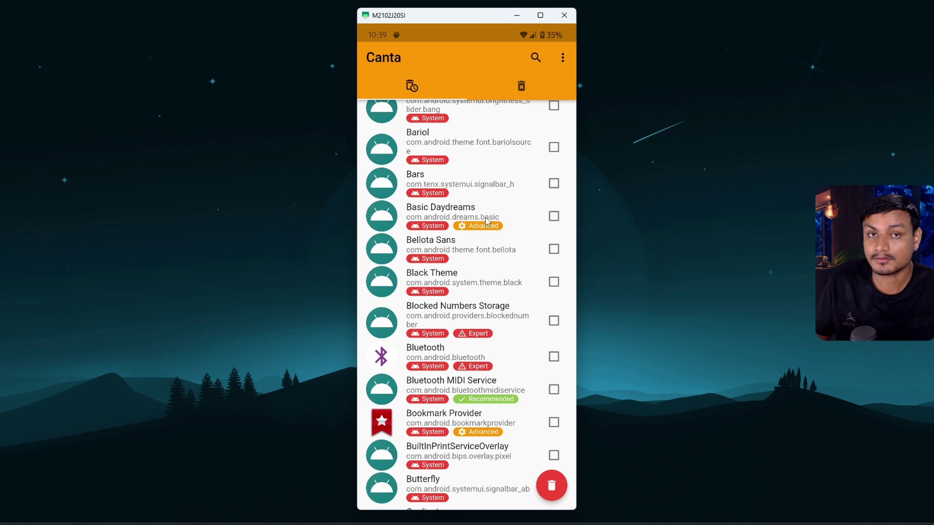
- Scroll down Canta's system-app list, then swipe up to the home screen showing Chrome docked
scroll(469, 247, down, 3)
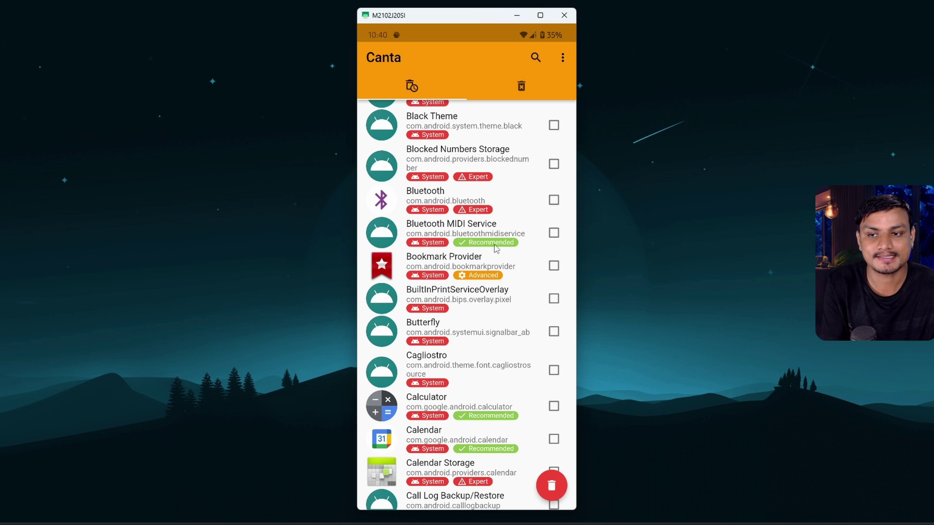
scroll(489, 215, down, 3)
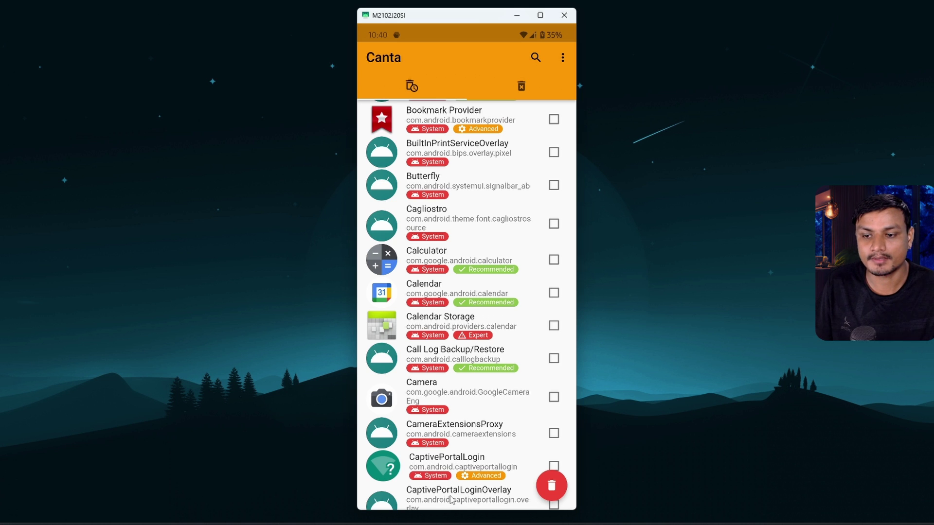
drag(459, 510, 464, 378)
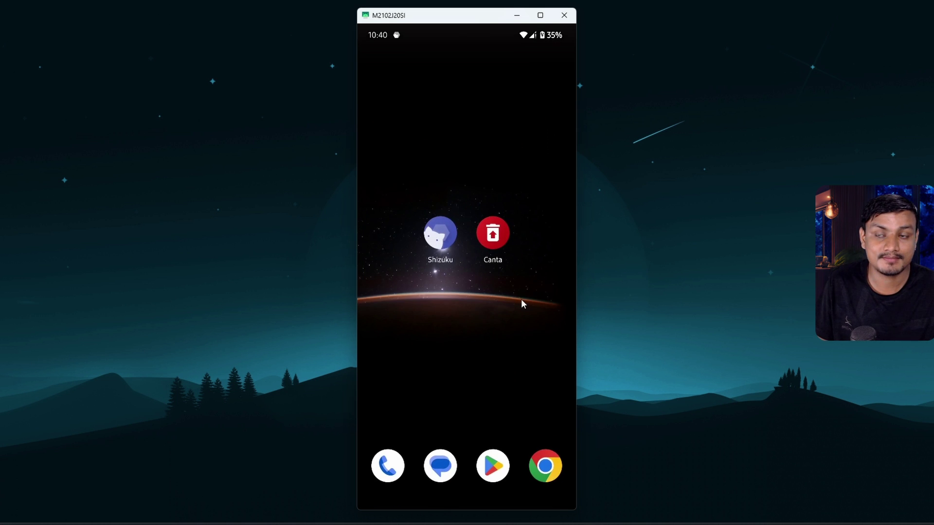